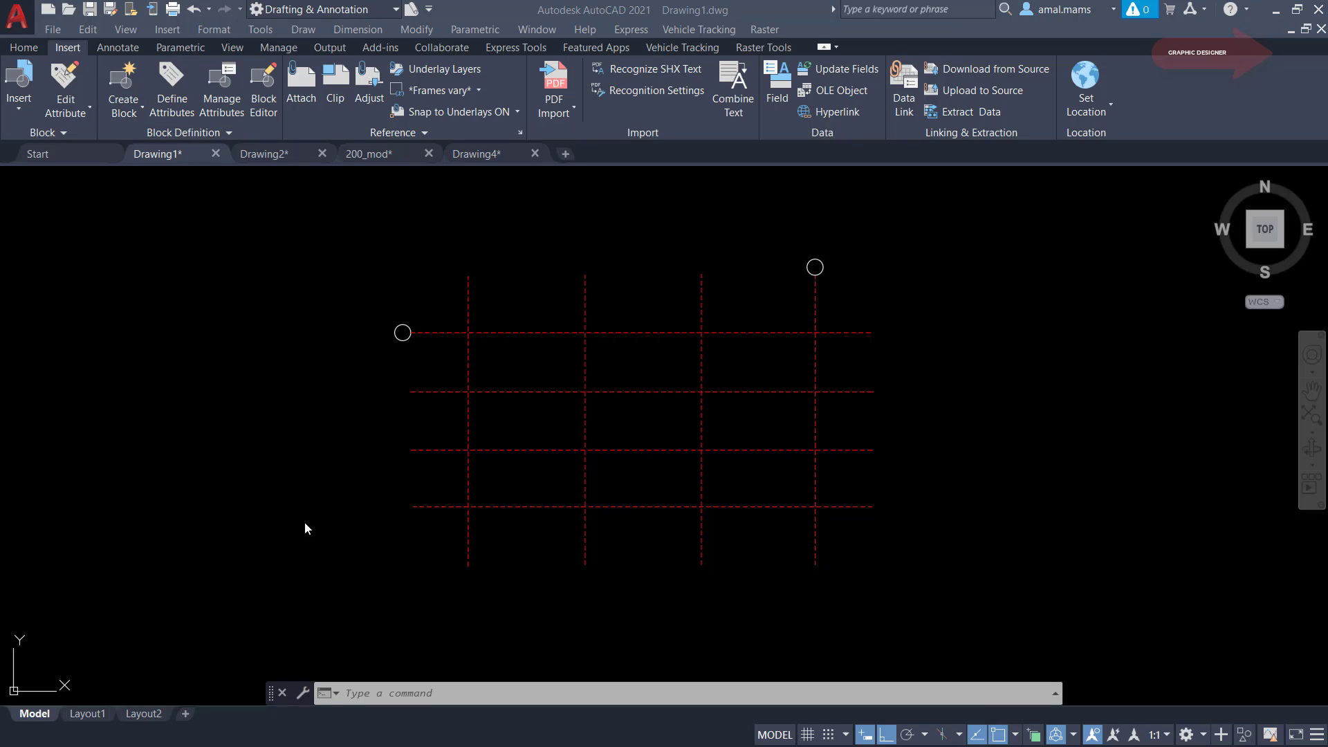
Step: Define an attribute with tag 0, prompt 'axis no', Middle center justification and text height 15
left_click(389, 692)
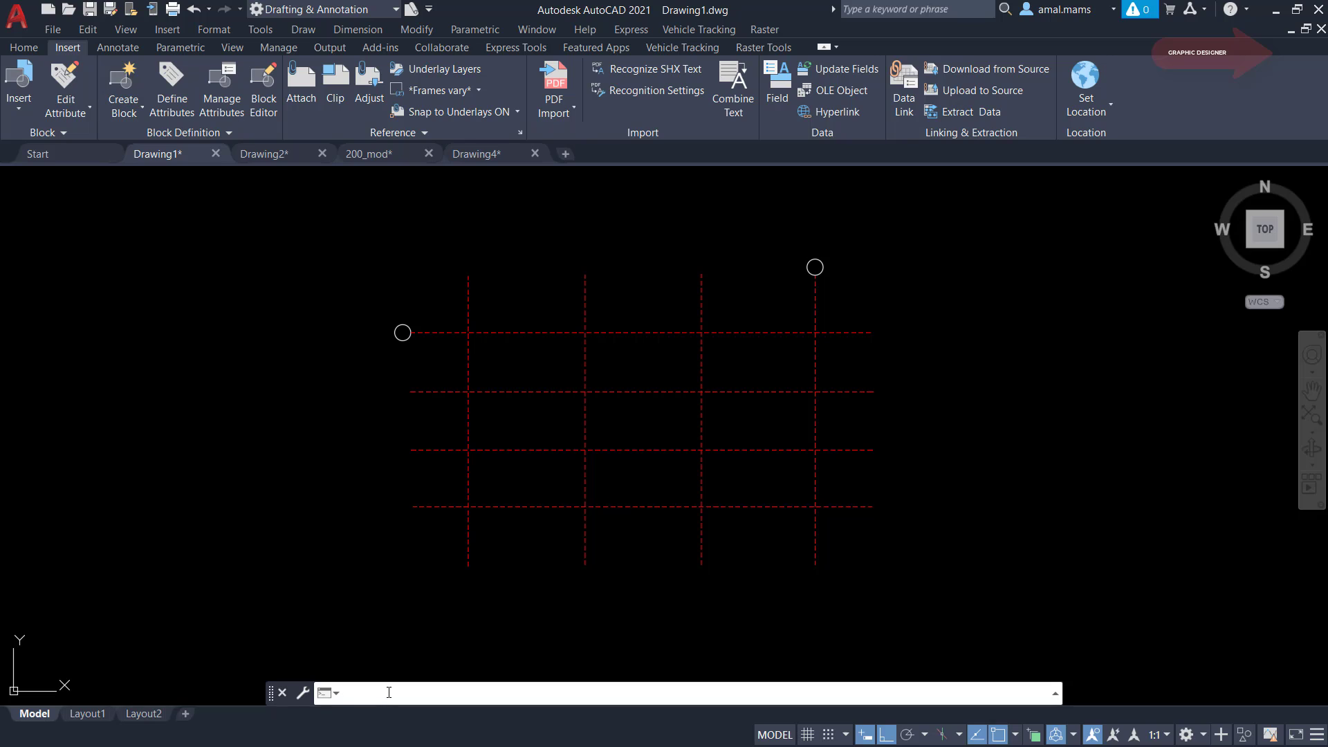
type("ATTD")
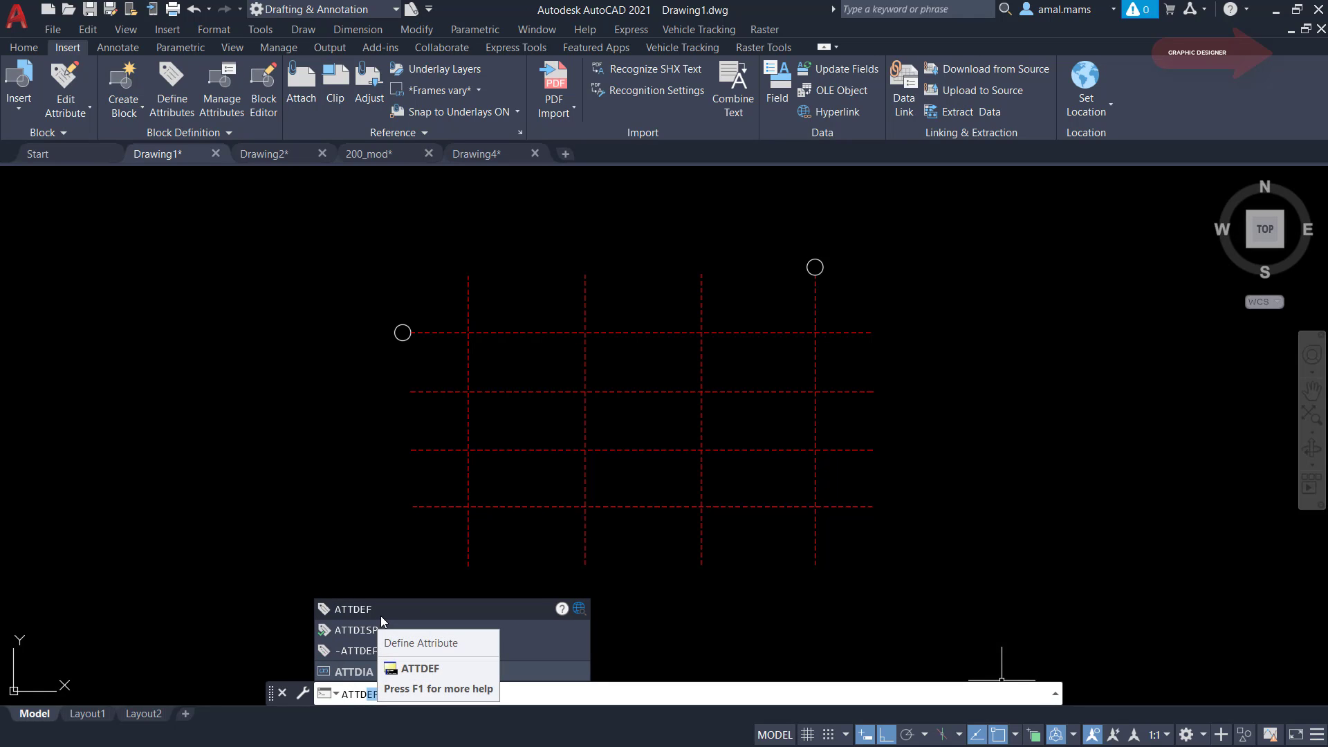
left_click(380, 615)
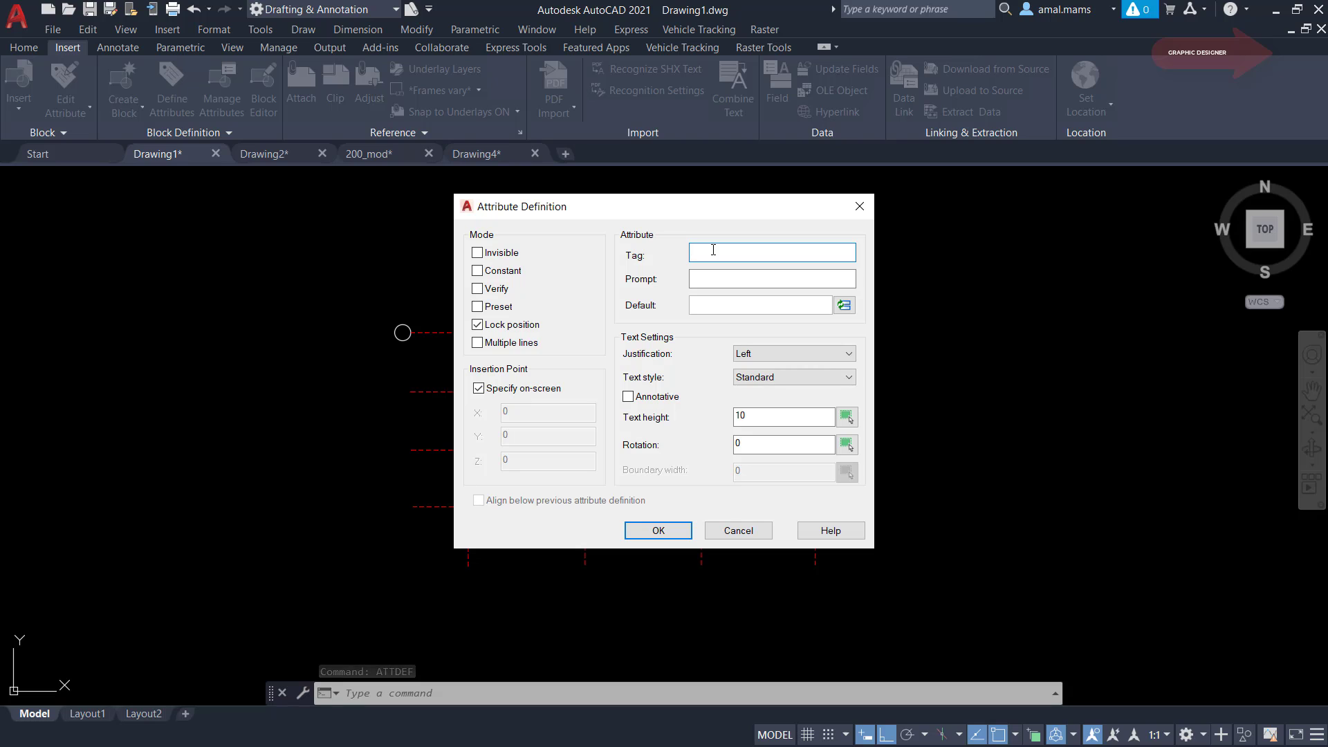
type("0")
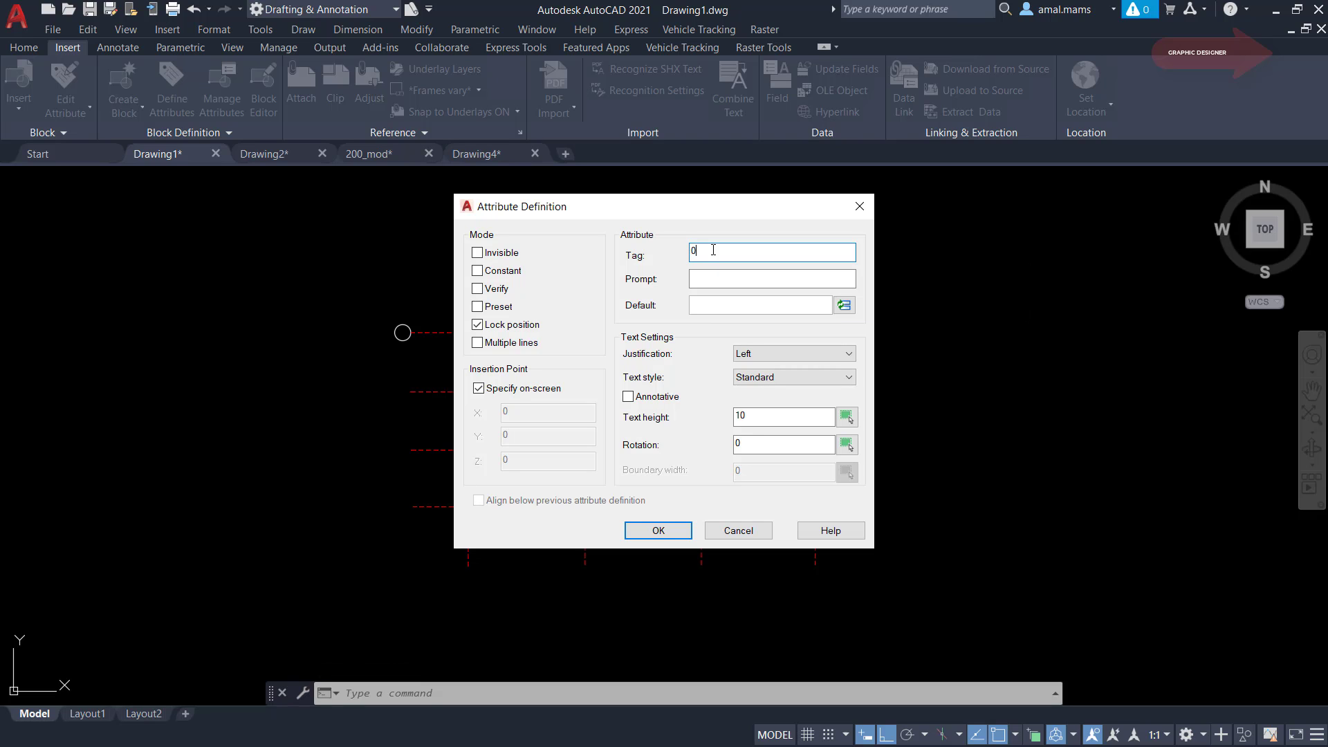
left_click(716, 280)
type("A")
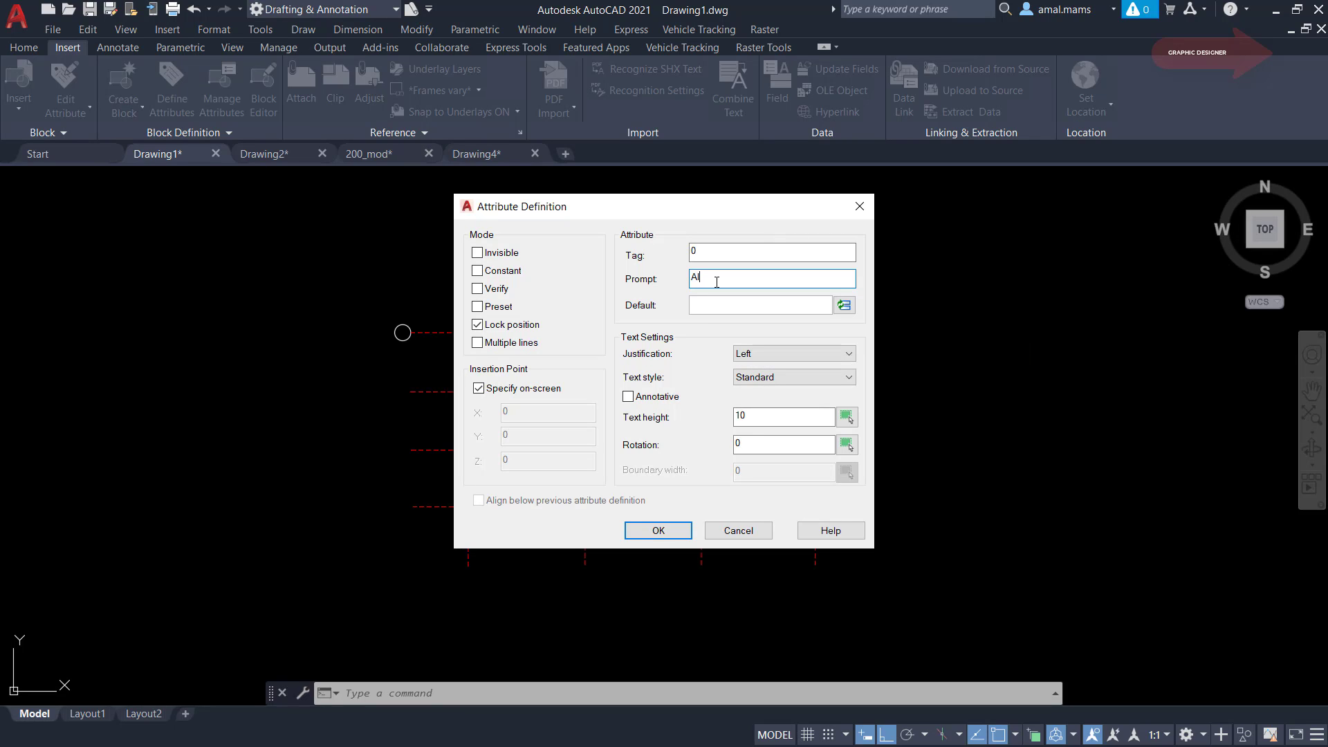
key("BackSpace")
type("s n")
type("o")
left_click(849, 354)
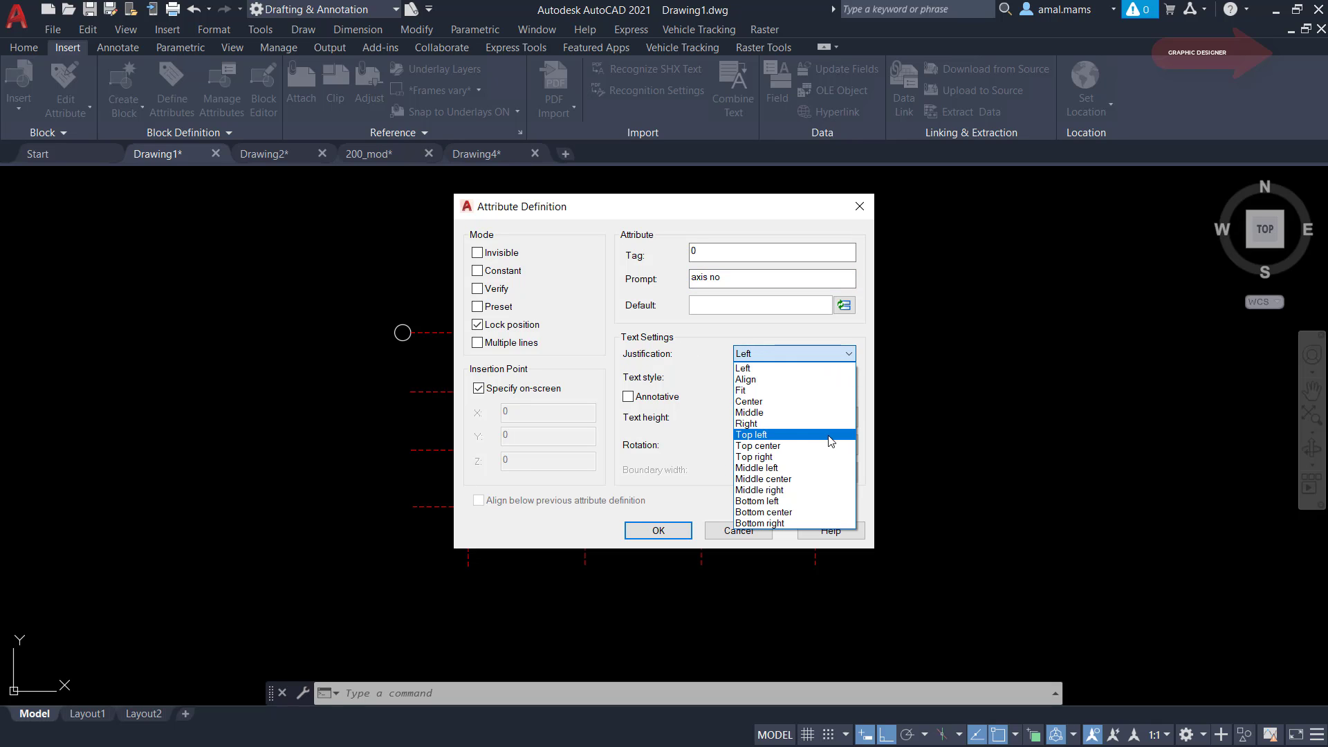
left_click(800, 482)
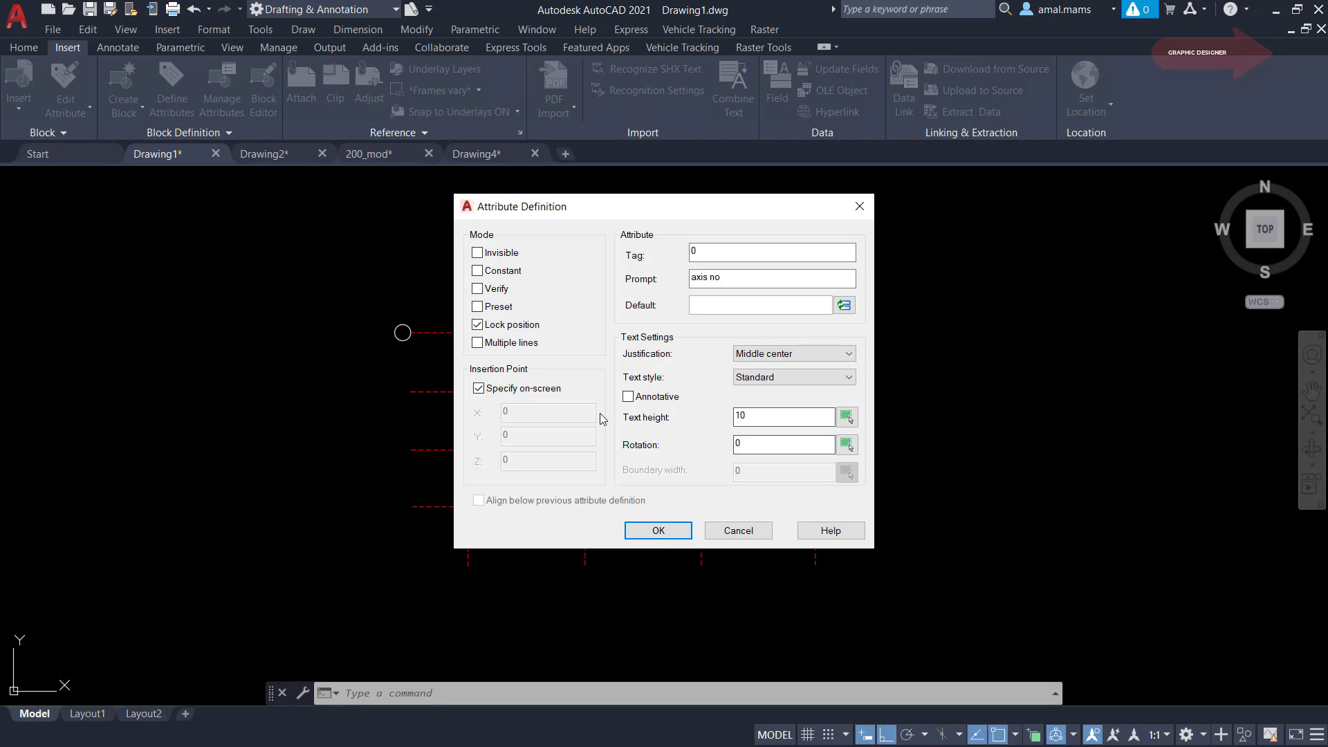
left_click_drag(763, 417, 711, 427)
type("15")
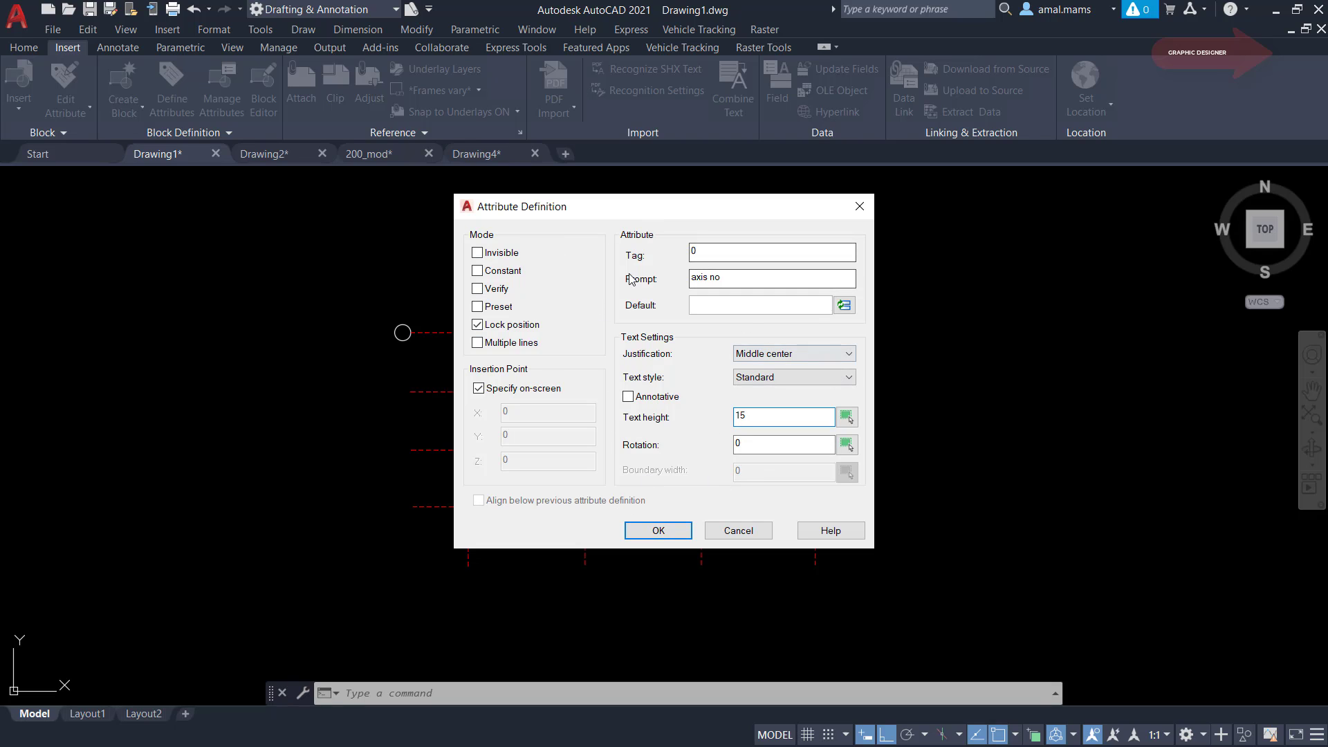
Step: Place the attribute 0 at the centre of the top-right circle
left_click(681, 530)
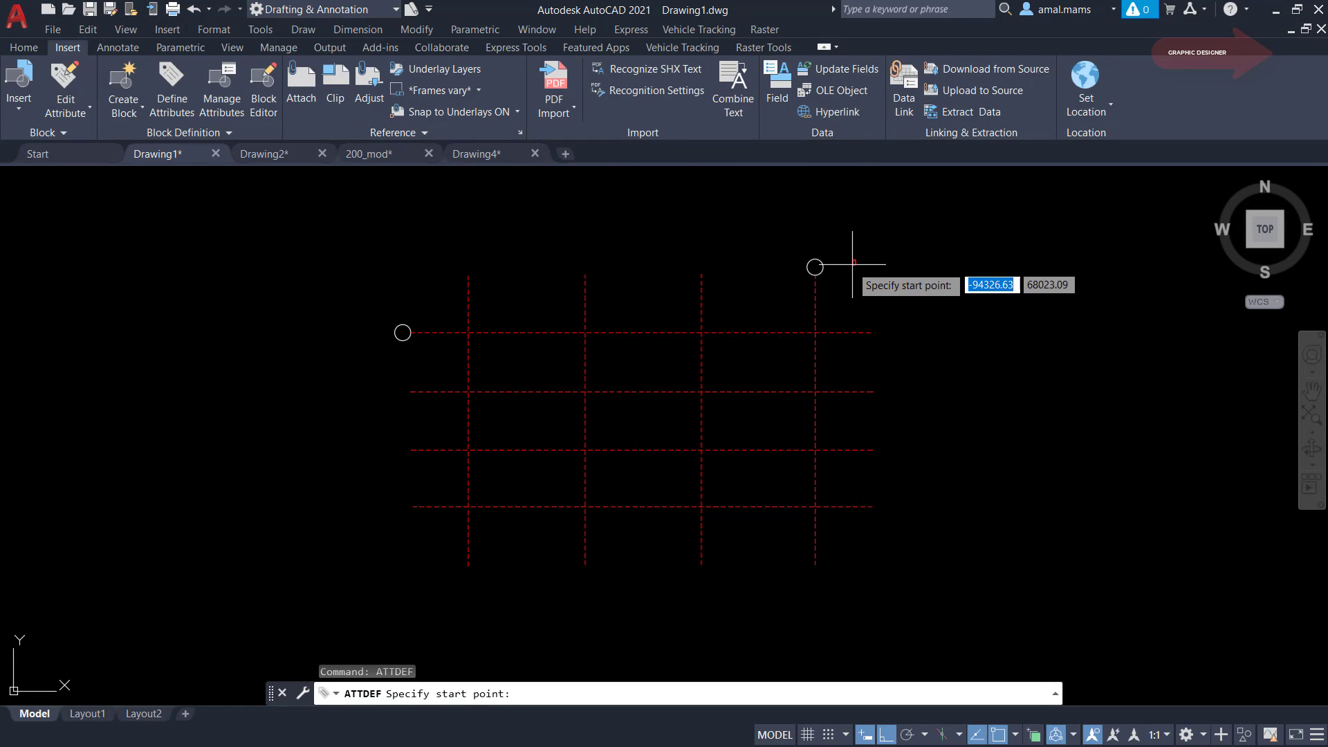
scroll(846, 270, "up", 5)
left_click(718, 265)
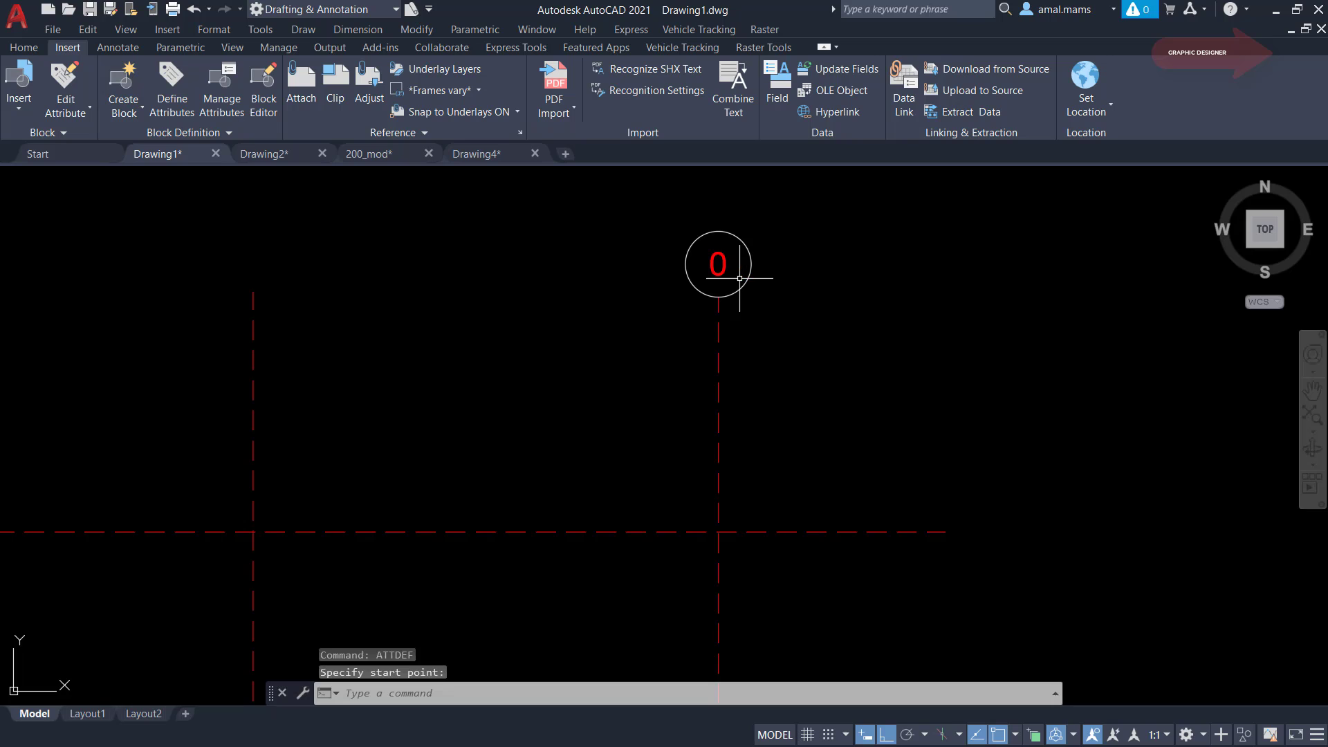
scroll(812, 399, "down", 4)
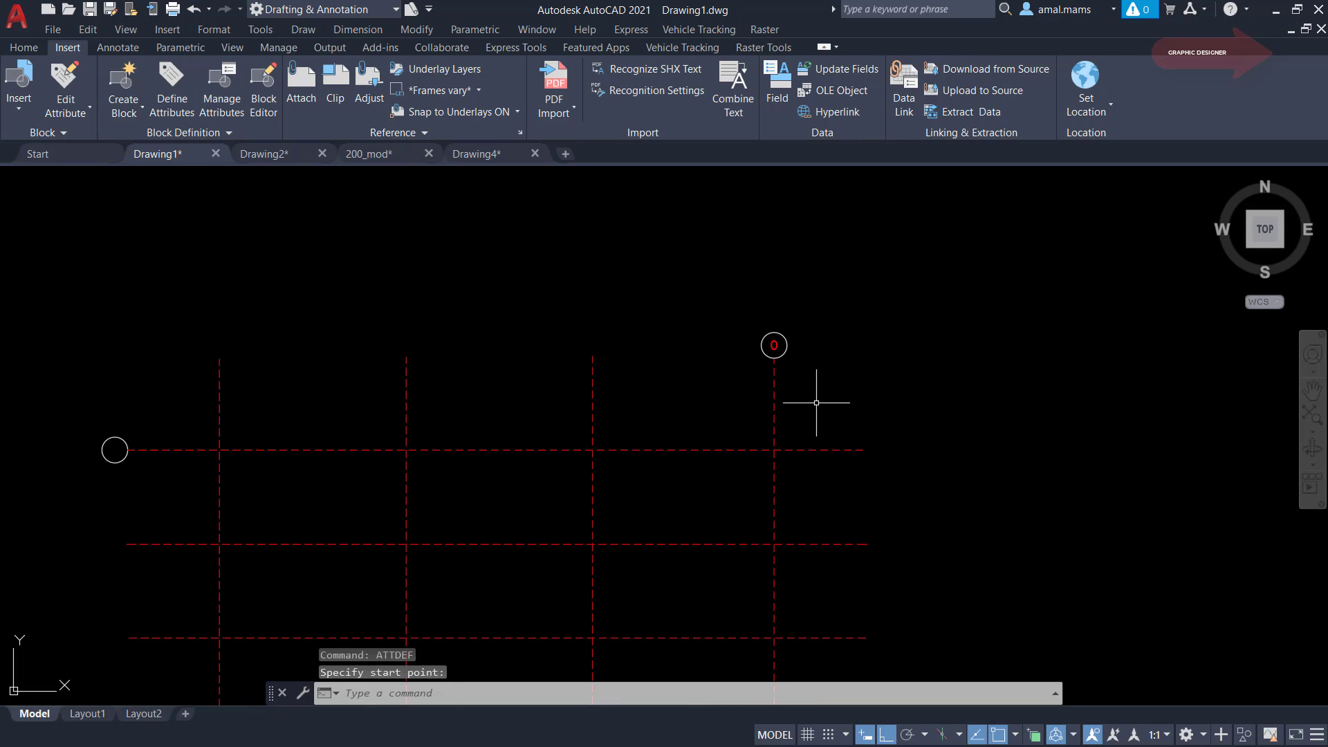
Step: Copy the bubble and its attribute onto the tops of the other vertical lines
type("co")
key("Return")
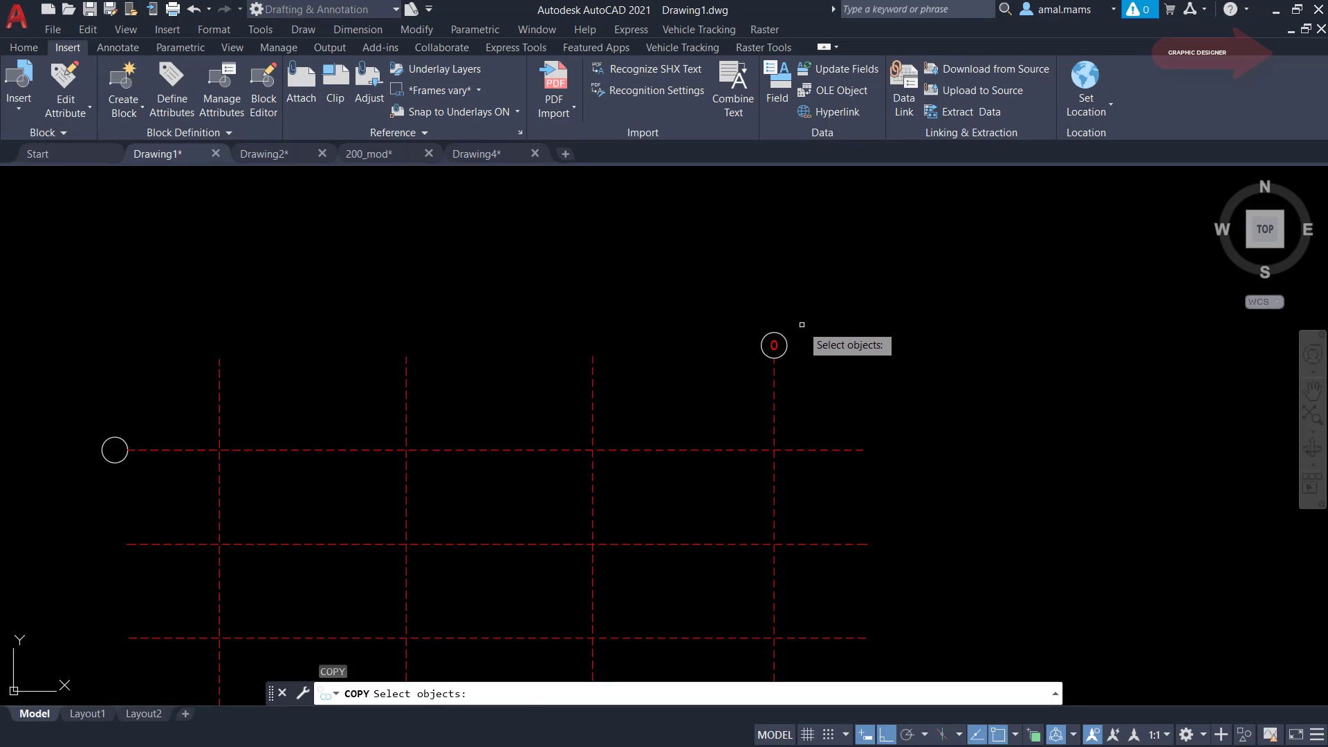
left_click(794, 328)
left_click(737, 378)
key("Return")
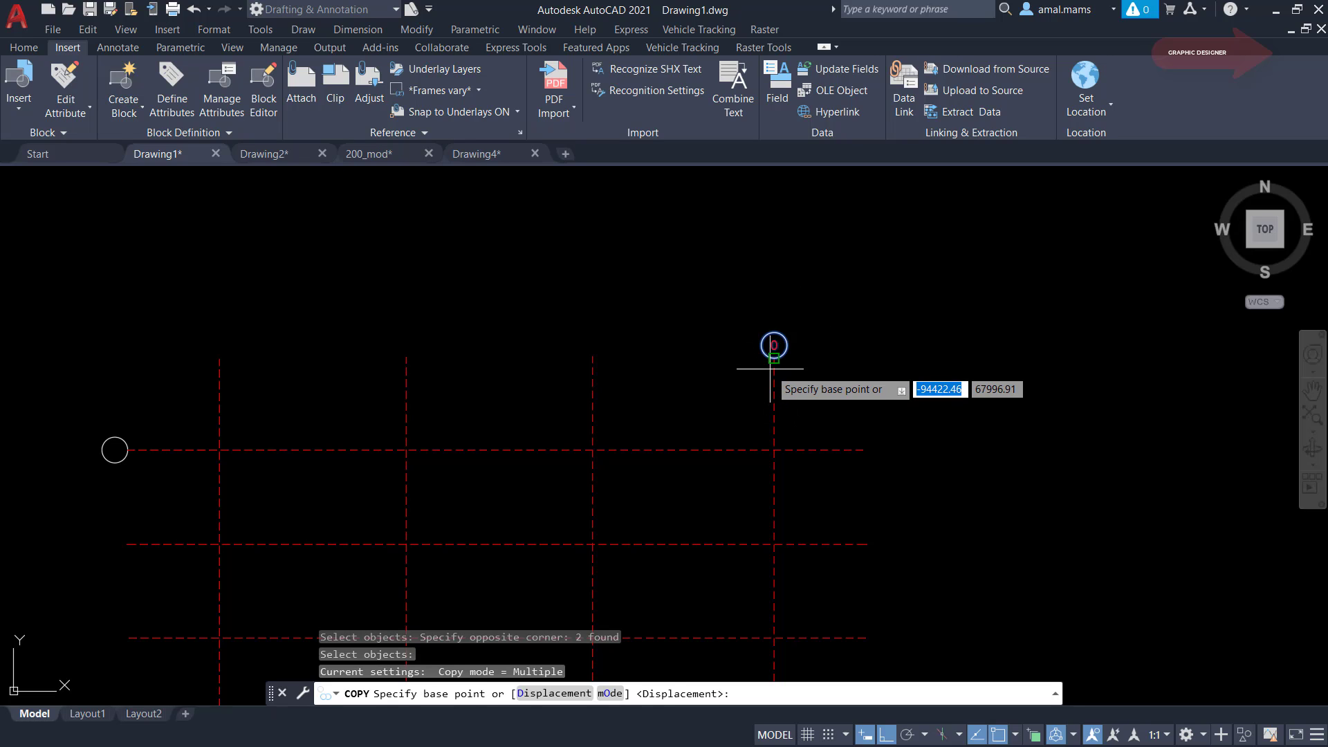
left_click(774, 357)
left_click(592, 356)
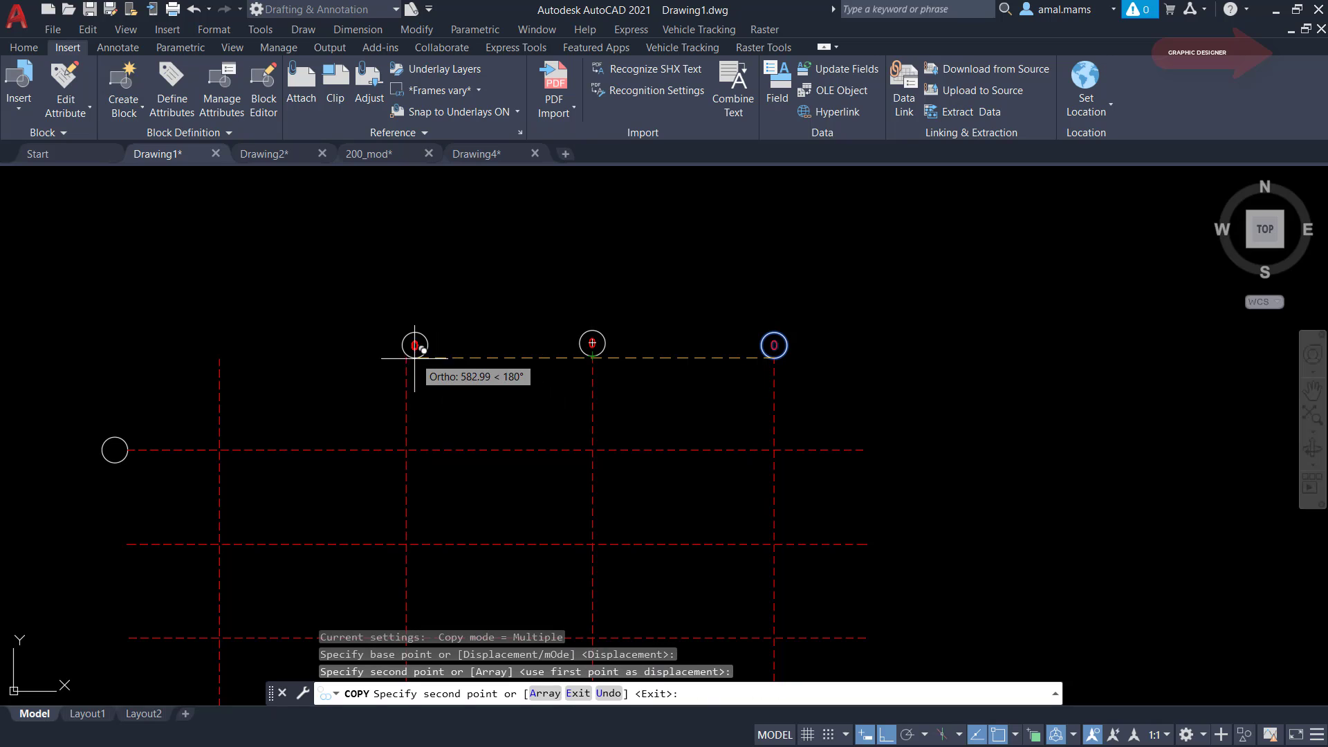
left_click(219, 357)
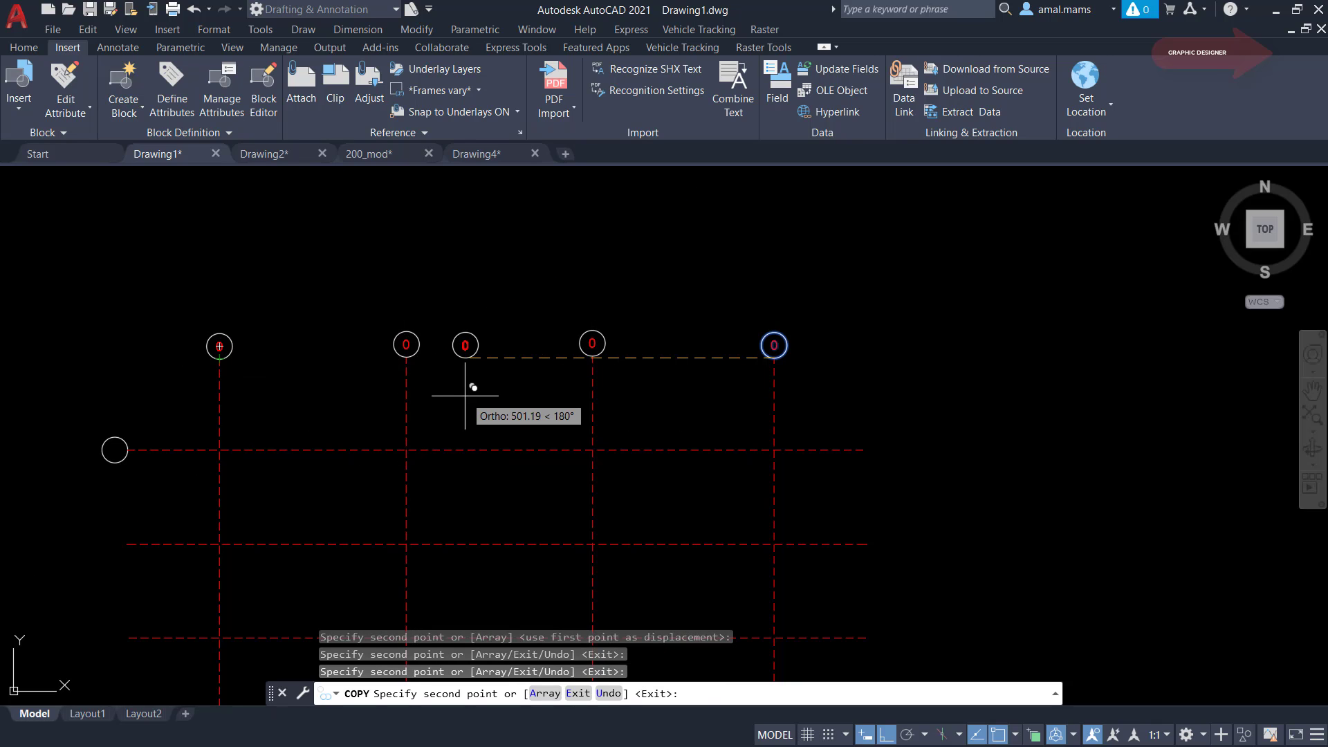
right_click(465, 396)
left_click(486, 405)
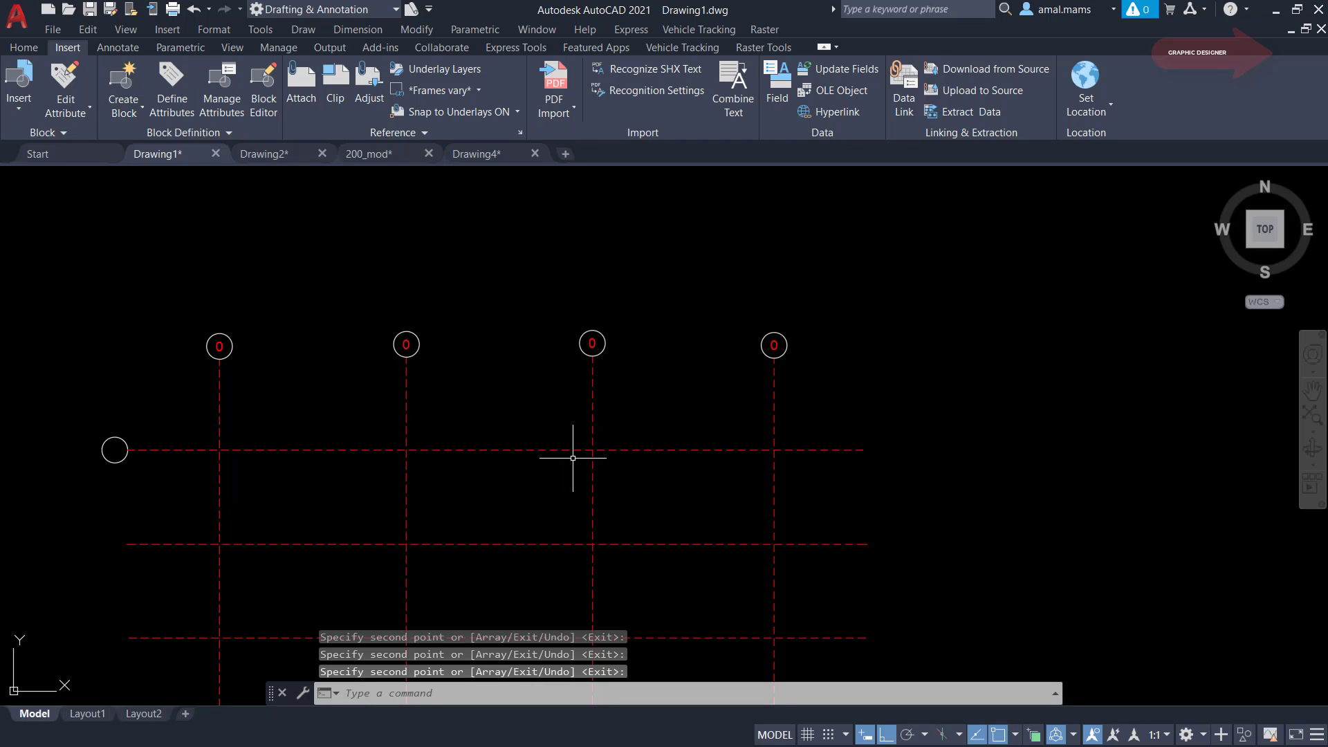
type("b")
key("Return")
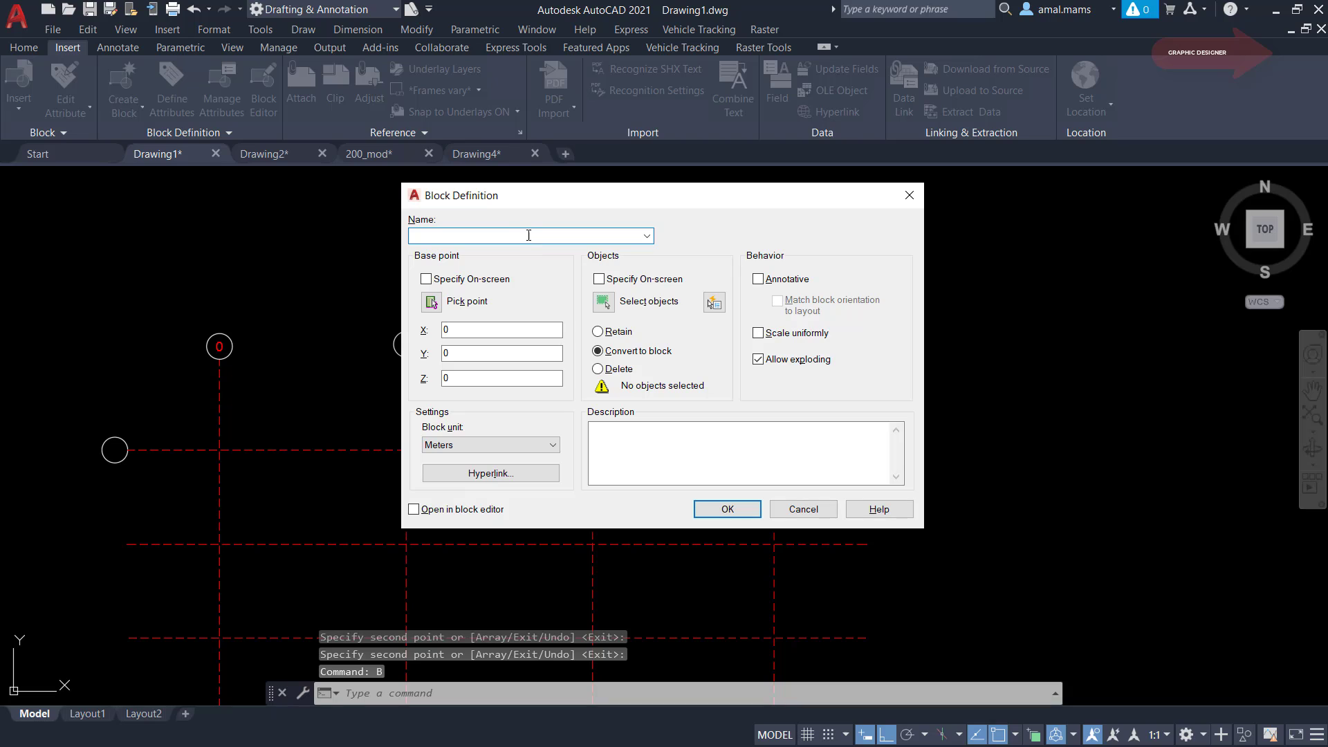
Step: Create a block named 'axis no' from the four vertical-axis bubbles and attributes
type("ax")
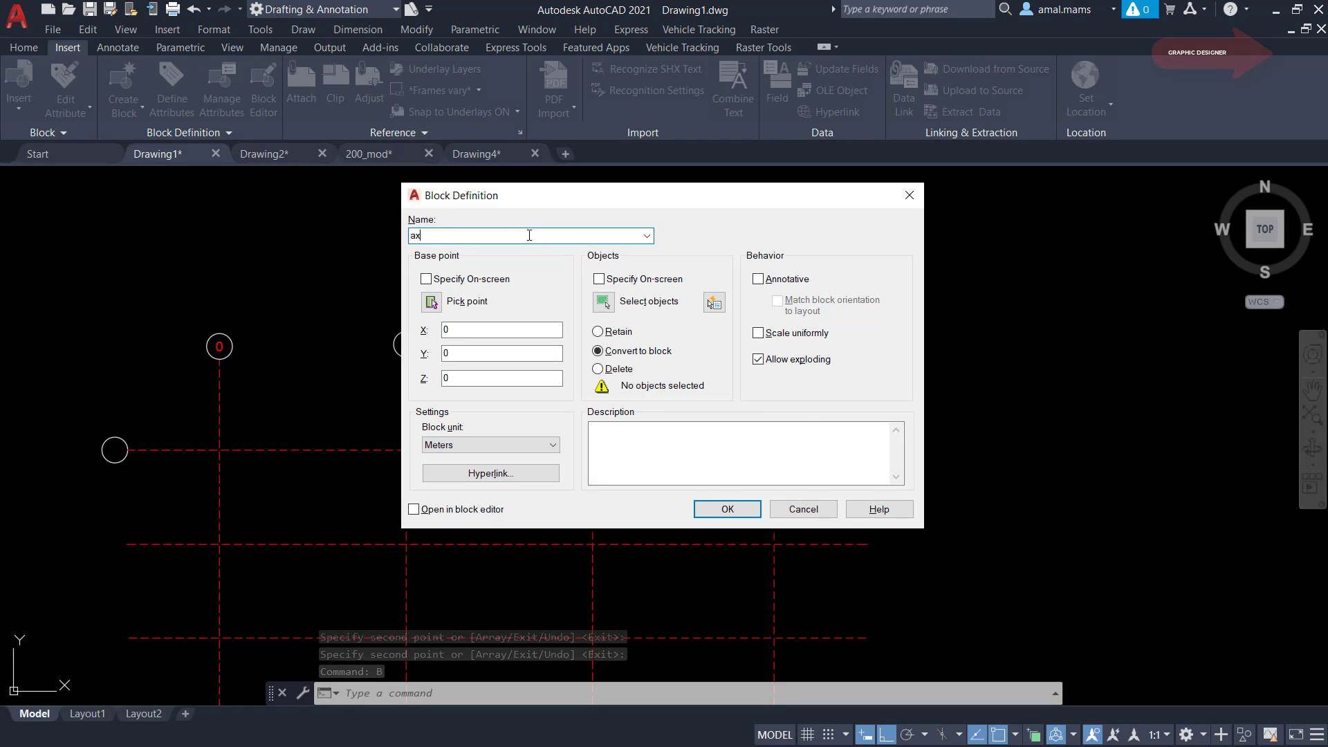
type("is n")
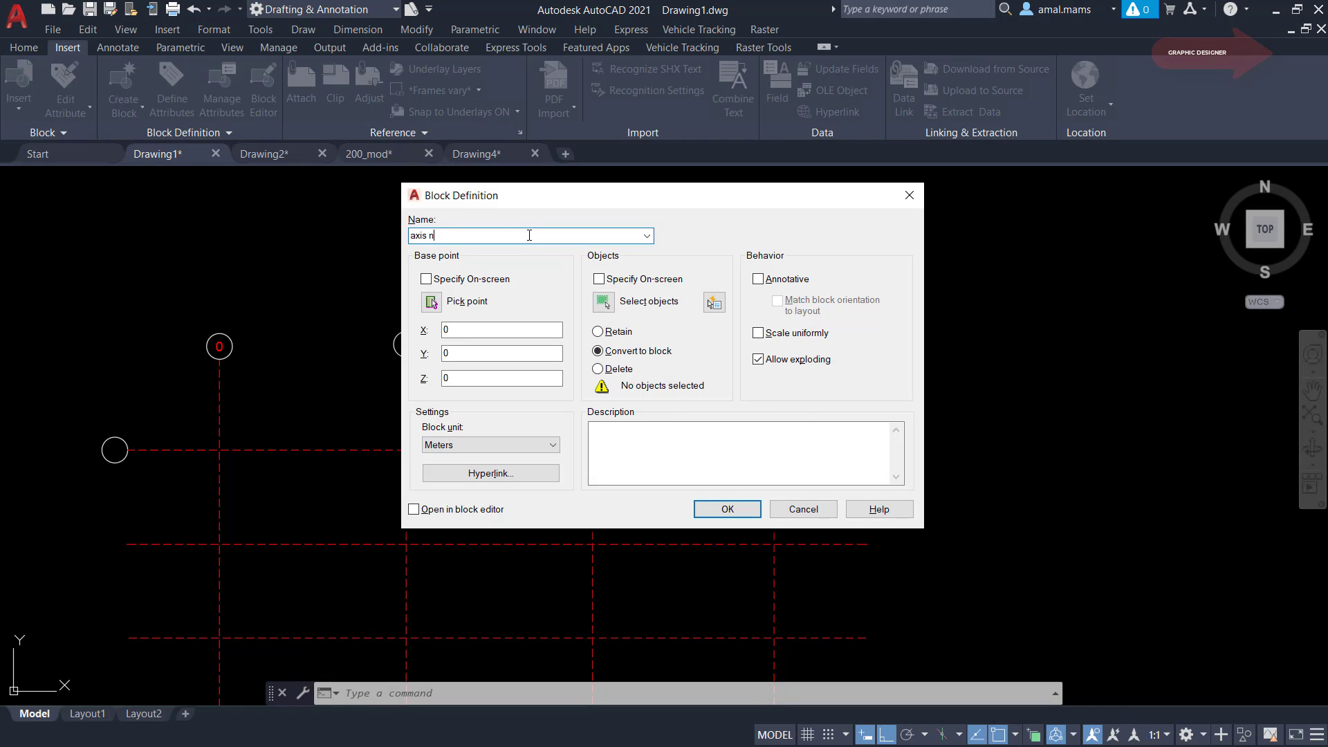
type("o")
left_click(603, 302)
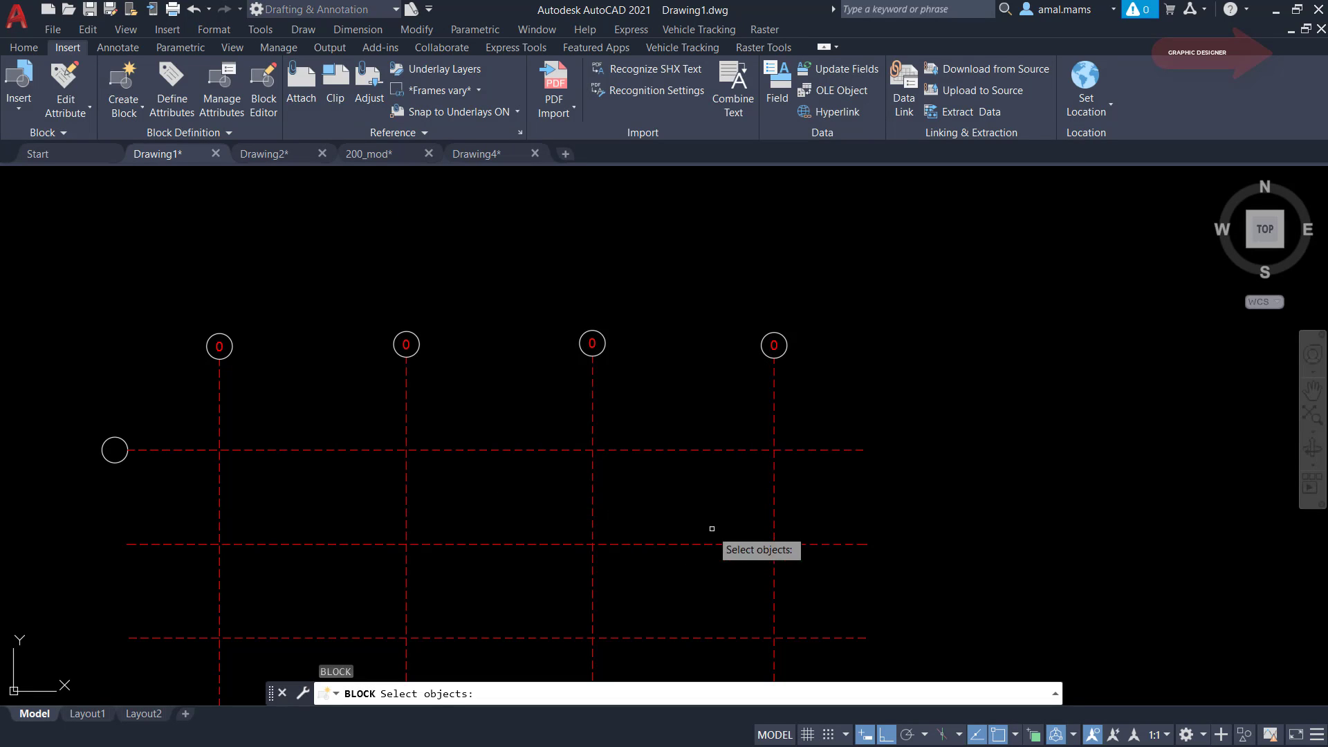
left_click(835, 275)
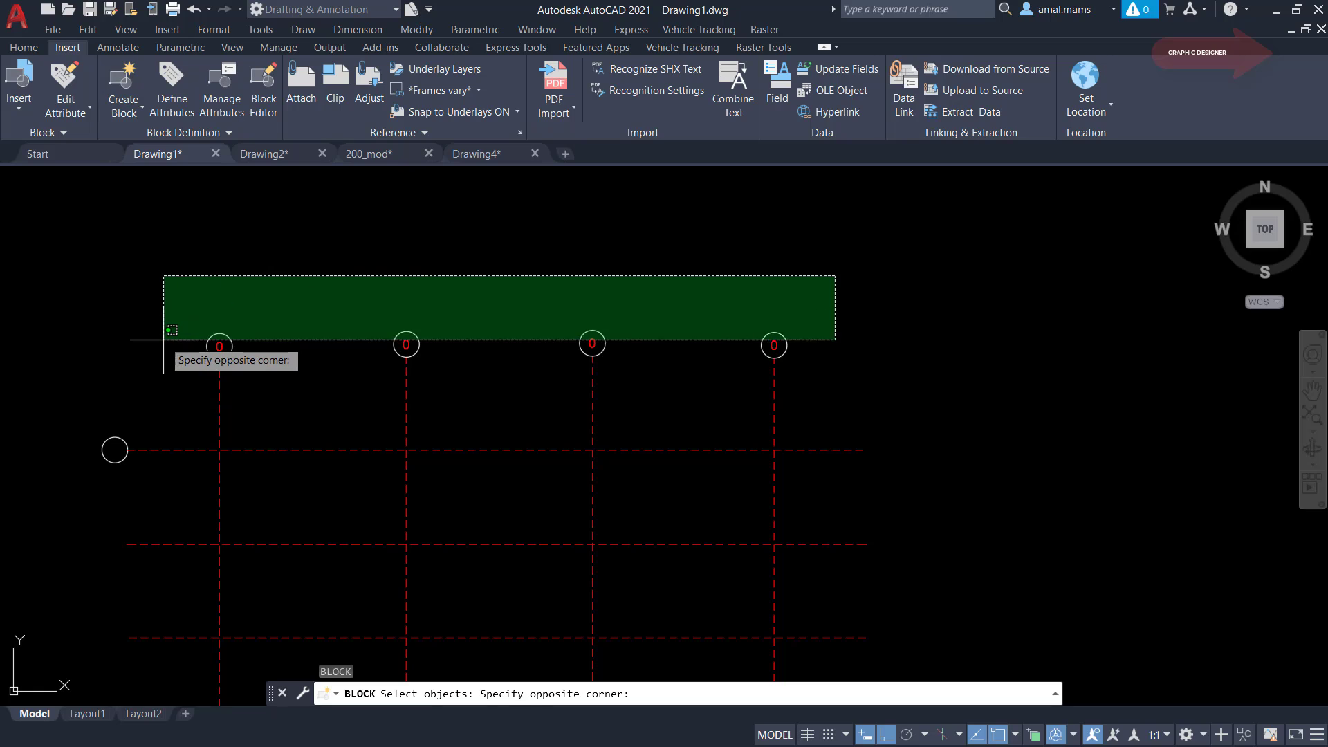
left_click(159, 341)
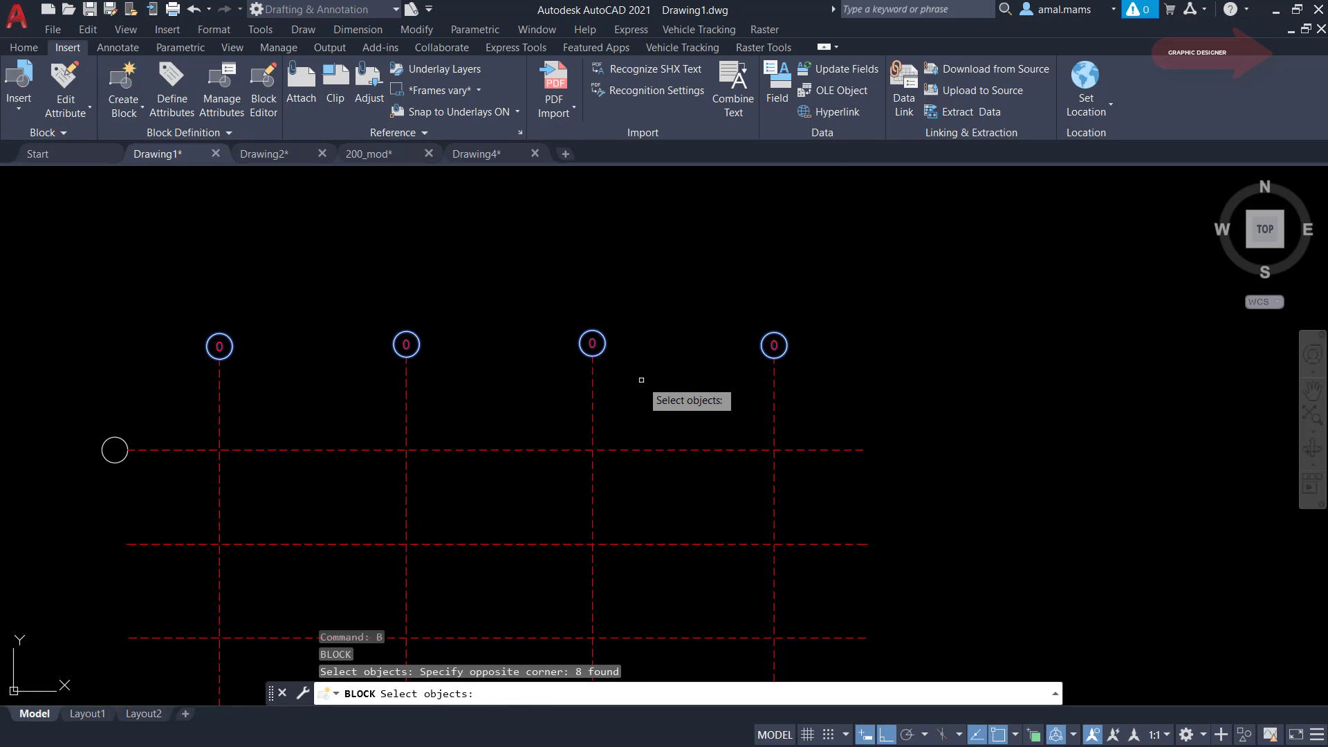
key("Return")
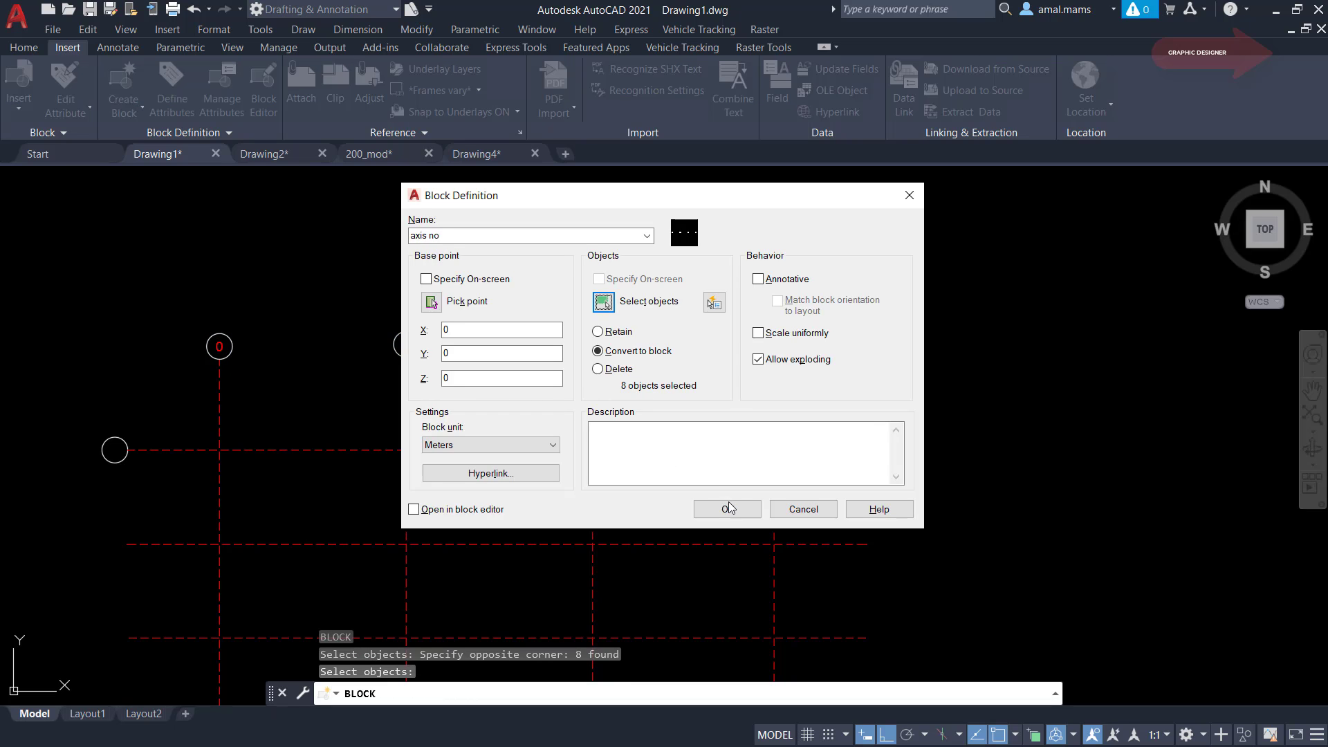
left_click(730, 509)
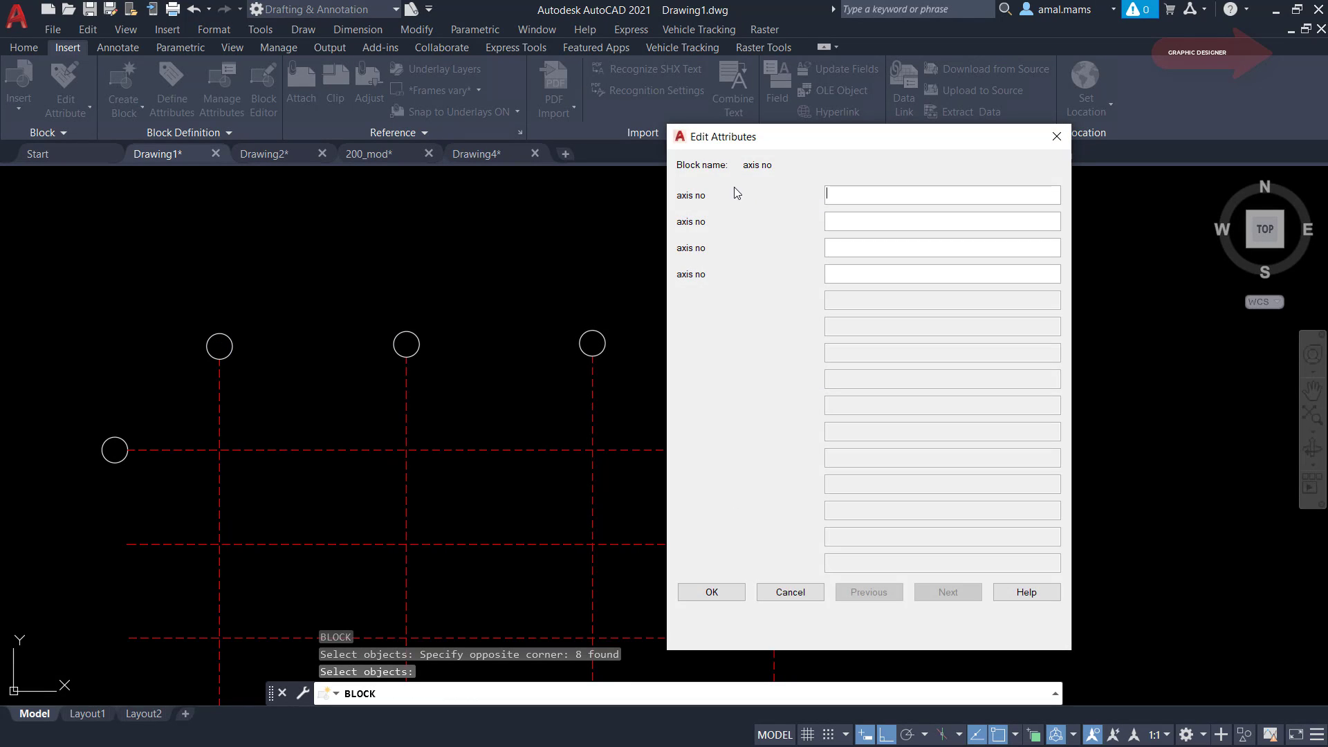
Step: Number the vertical-axis bubbles 1, 2, 3 and 4 in Edit Attributes
left_click(839, 194)
type("1")
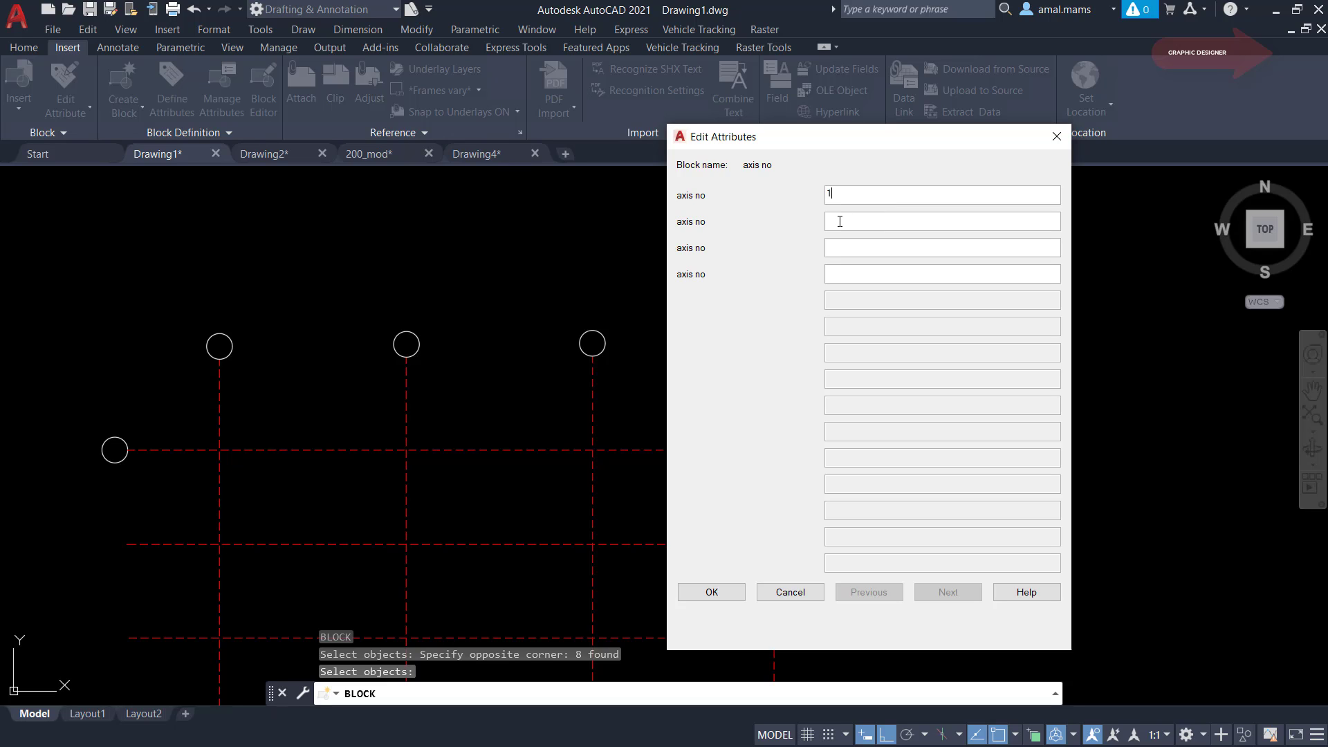
left_click(839, 221)
left_click(839, 246)
type("3")
left_click(711, 593)
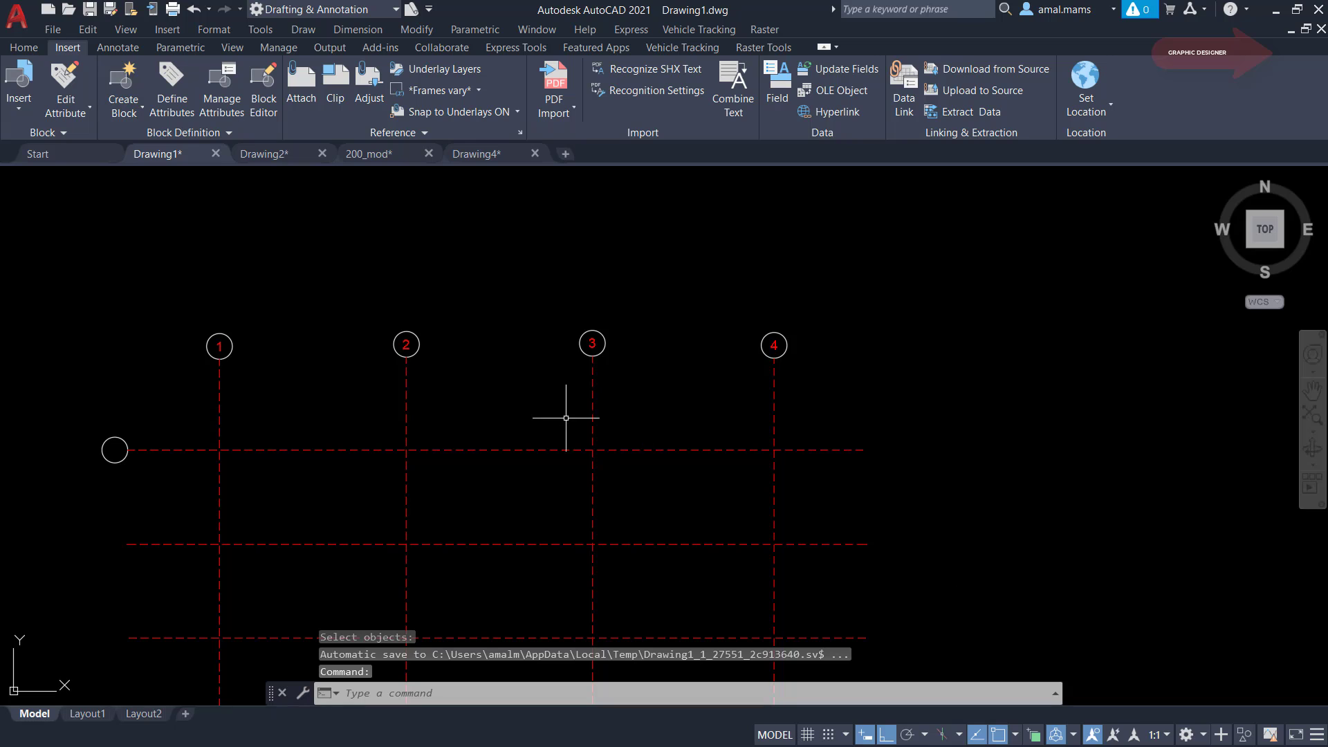
scroll(563, 425, "down", 2)
scroll(528, 372, "up", 2)
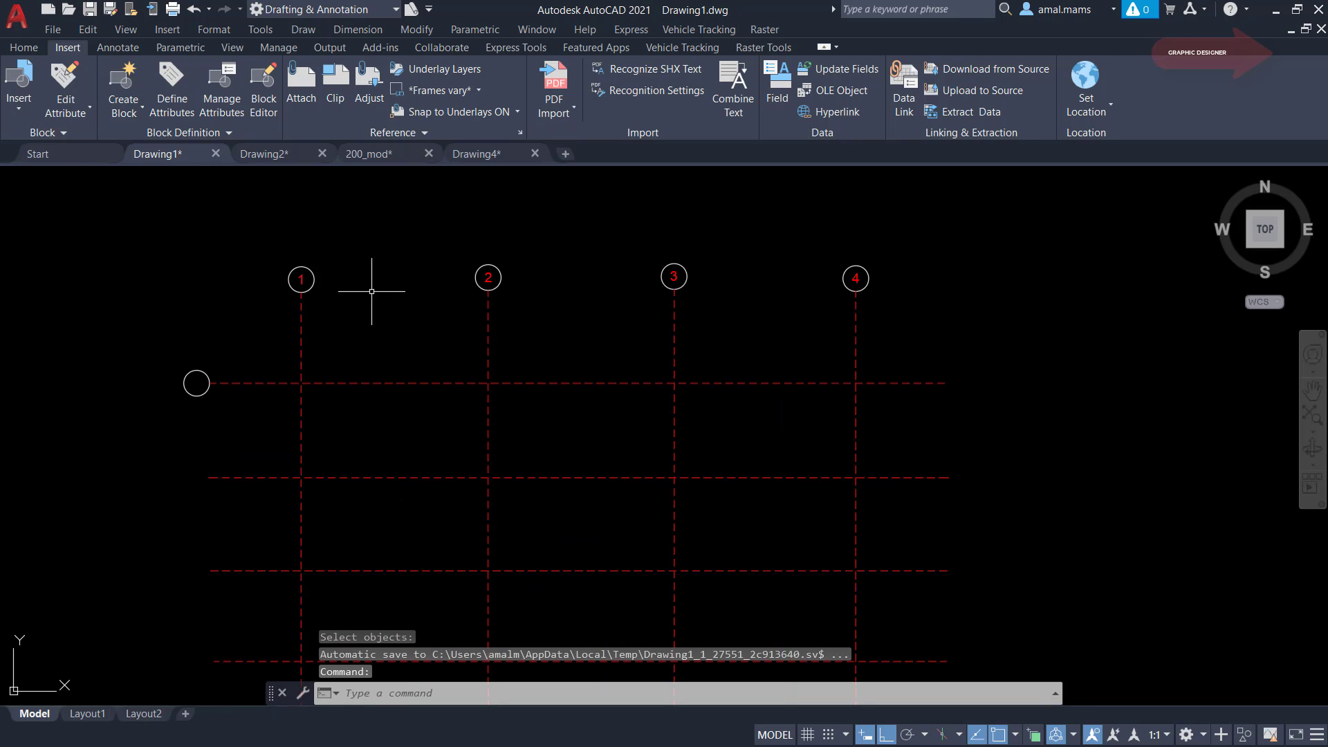
middle_click_drag(904, 379, 924, 326)
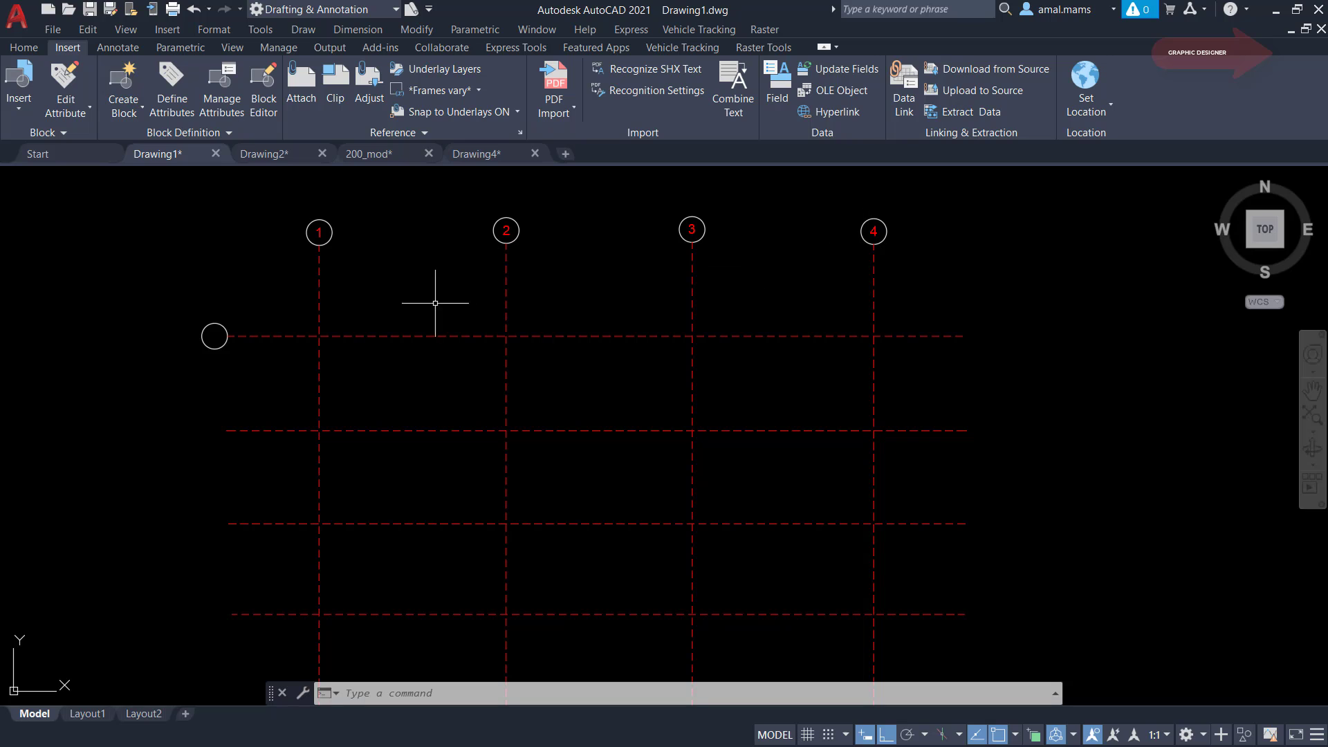
middle_click_drag(242, 356, 358, 338)
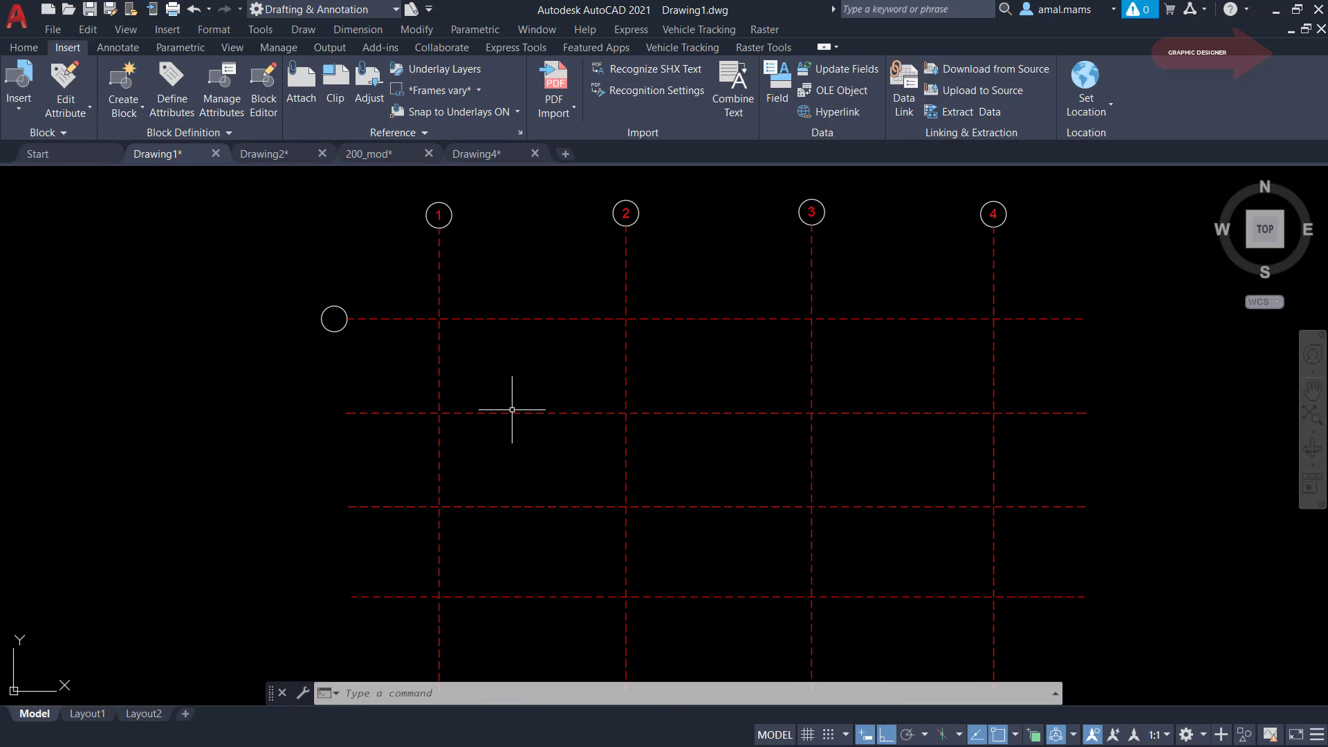
Step: Define a second attribute: tag 0, prompt 'axis text', Middle center, height 15
type("ATT")
key("Return")
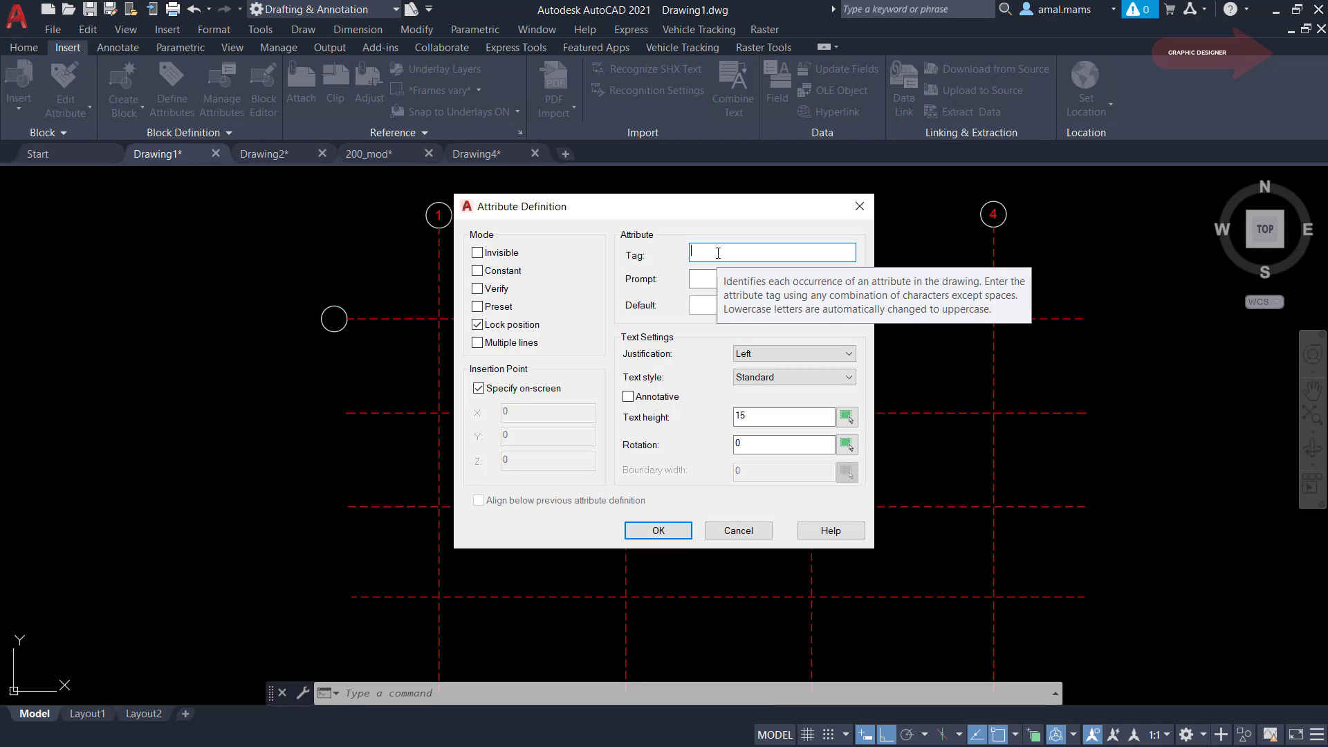
type("0")
left_click(707, 277)
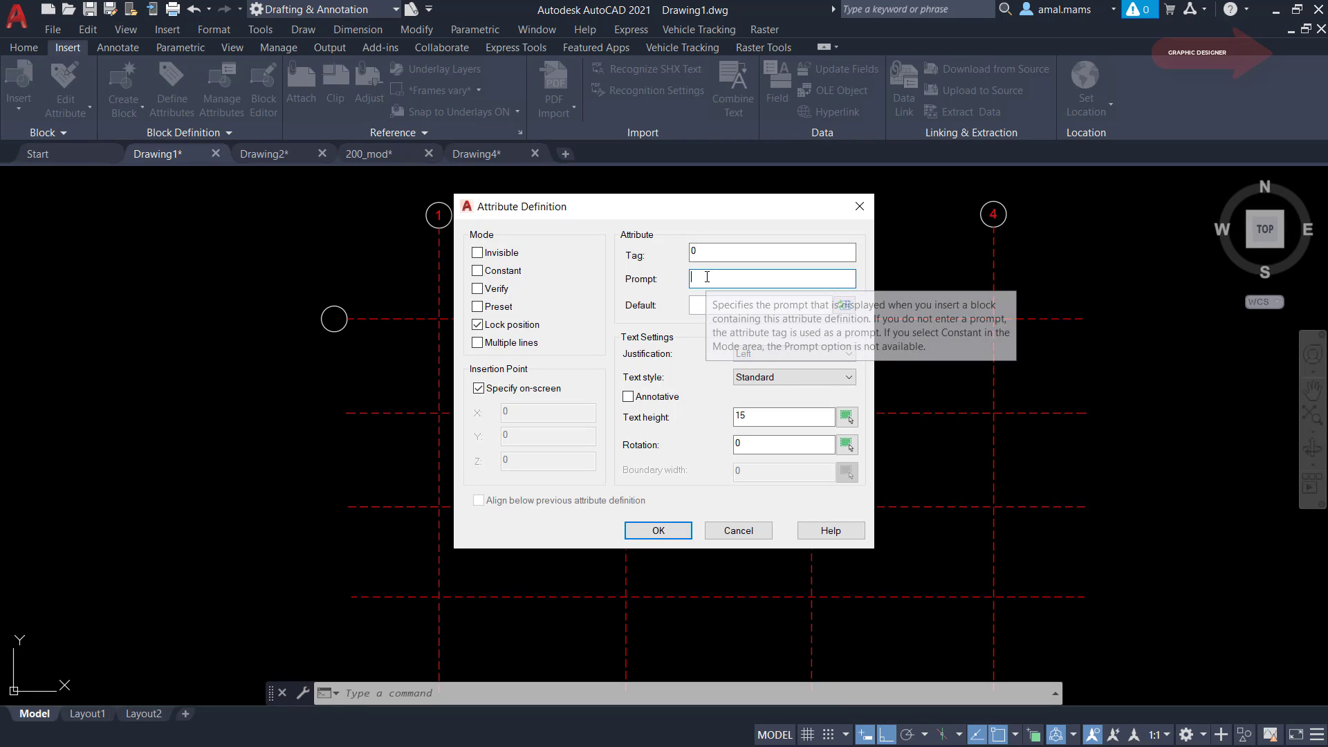
type("axis text")
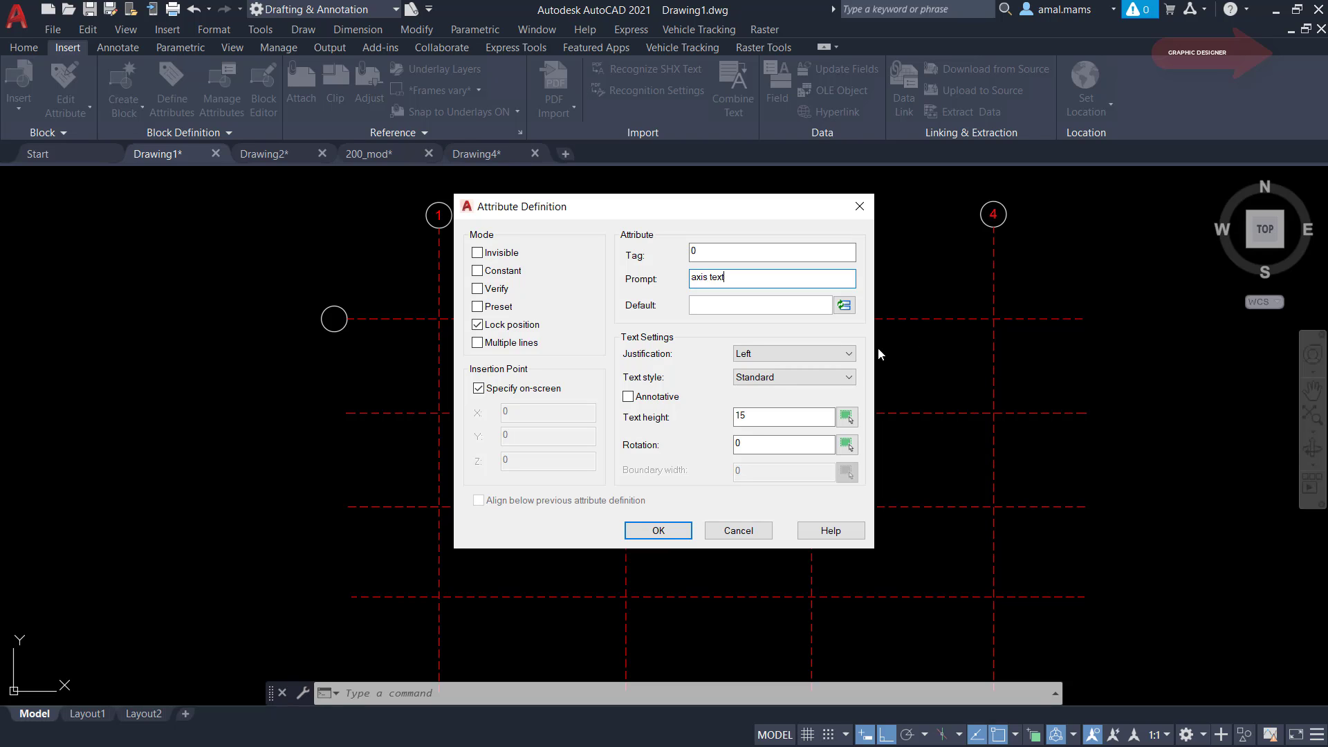
left_click(795, 353)
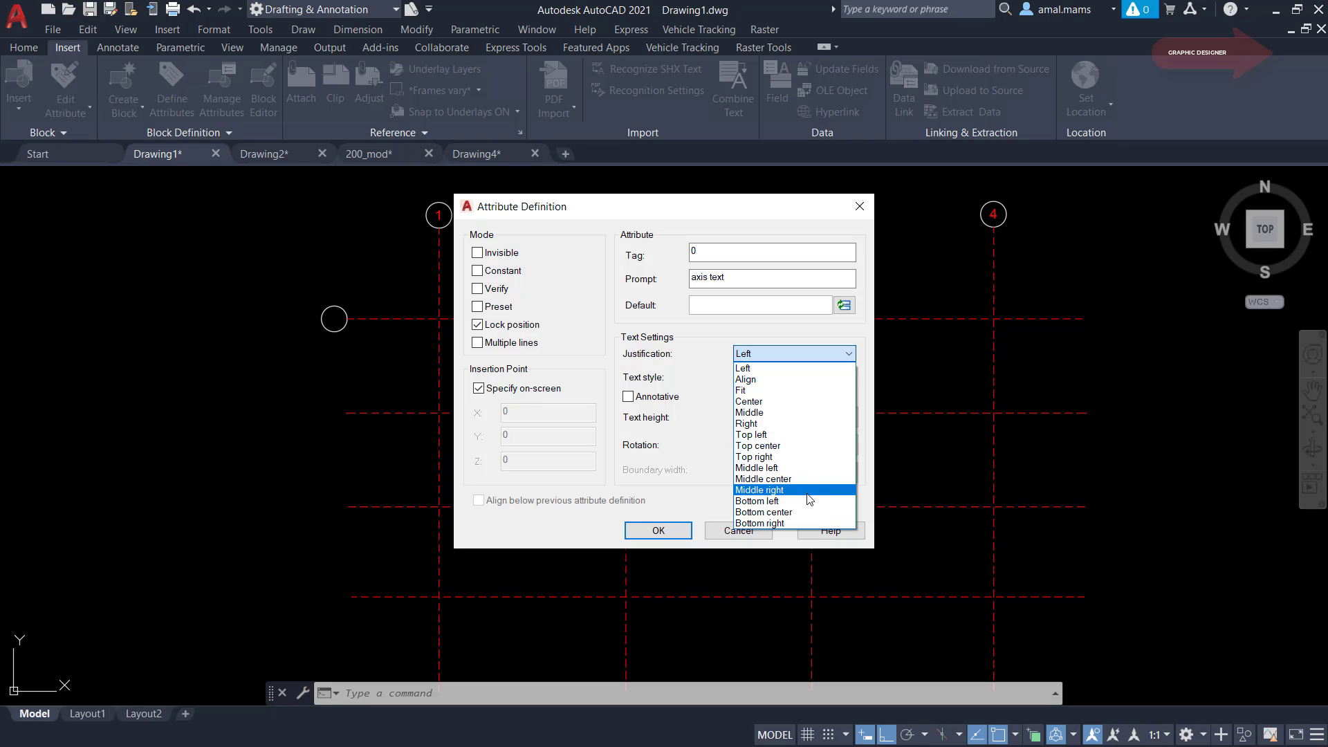
left_click(788, 479)
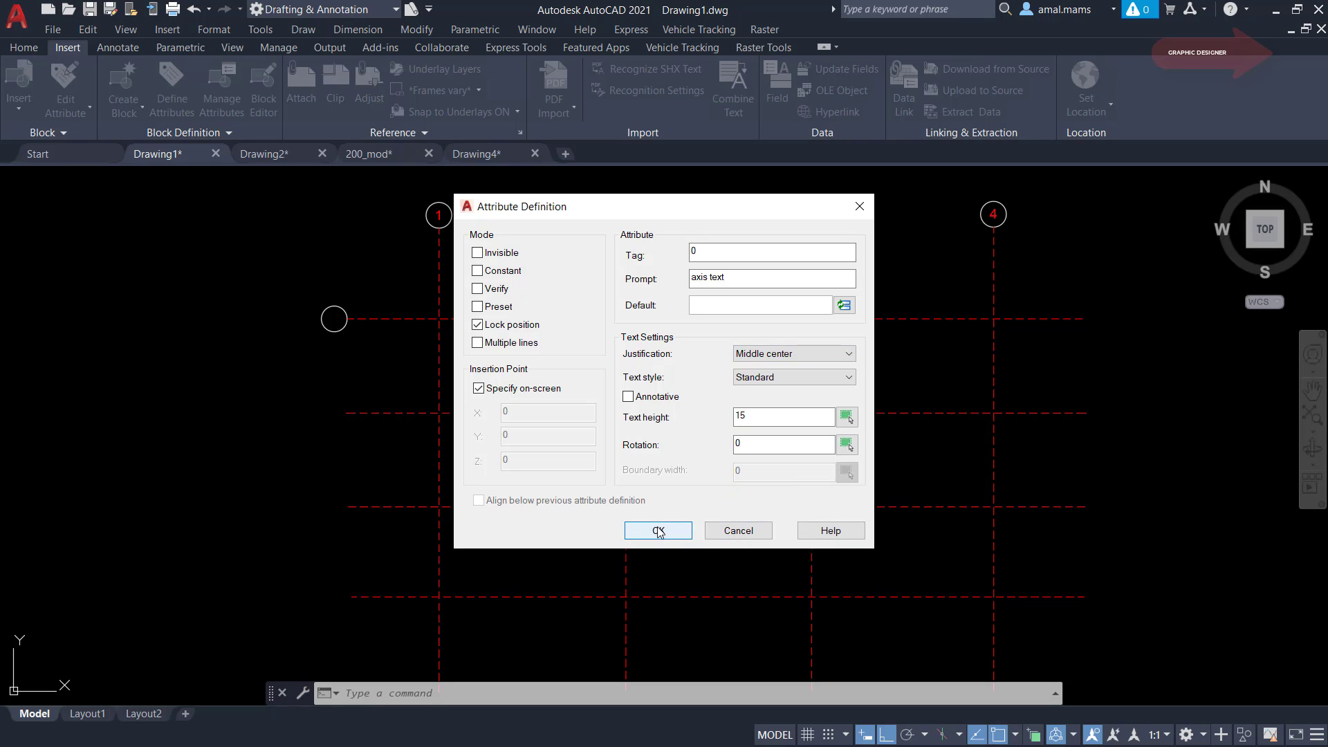
left_click(659, 531)
Step: Place the attribute tag 0 at the centre of the top row bubble
left_click(334, 319)
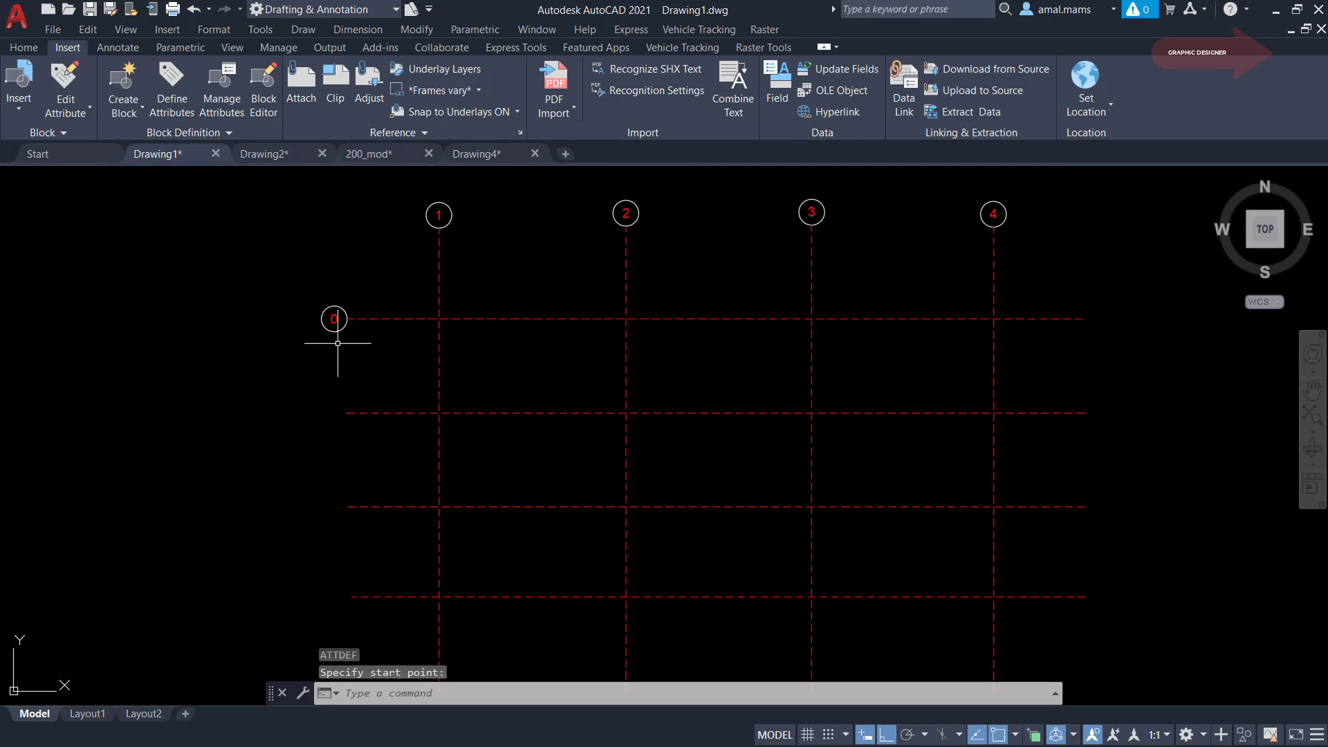
scroll(386, 445, "down", 2)
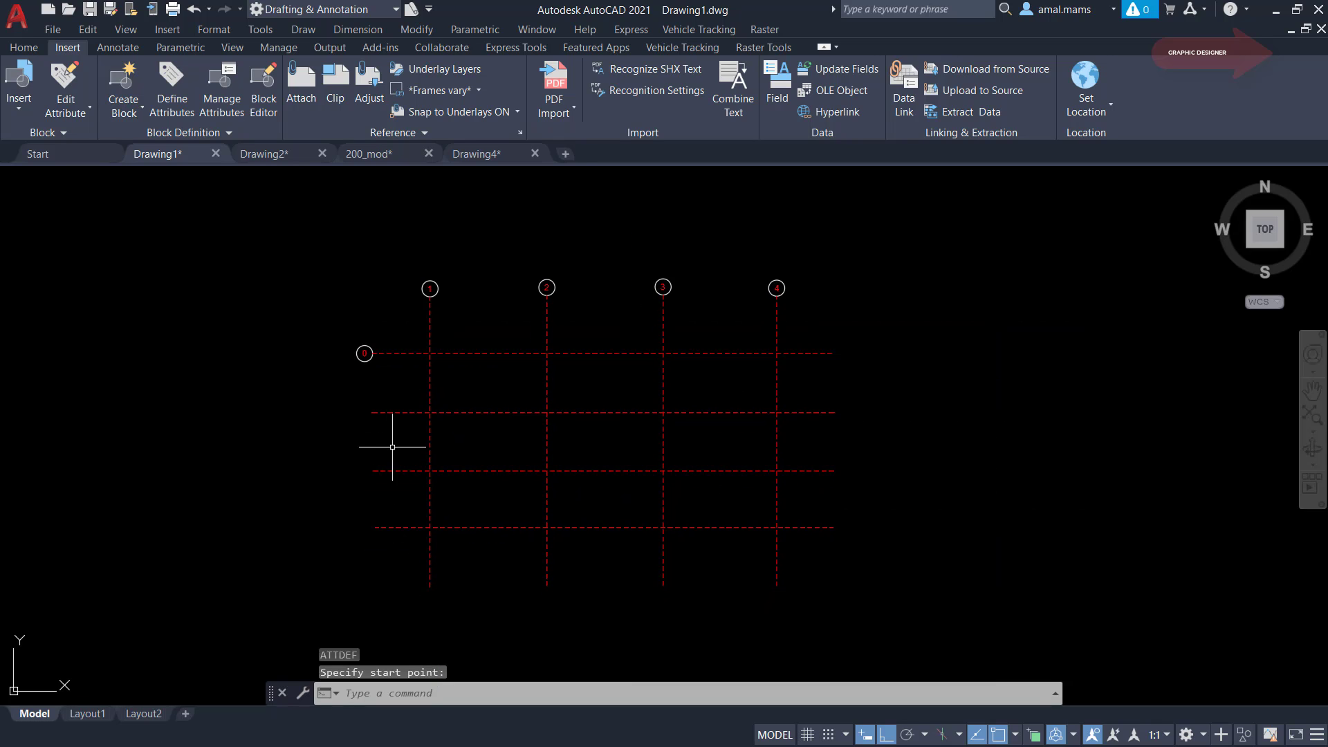
scroll(370, 450, "up", 2)
Step: Copy the bubble and its tag to the left ends of the lower horizontal grid lines
type("co")
key("Return")
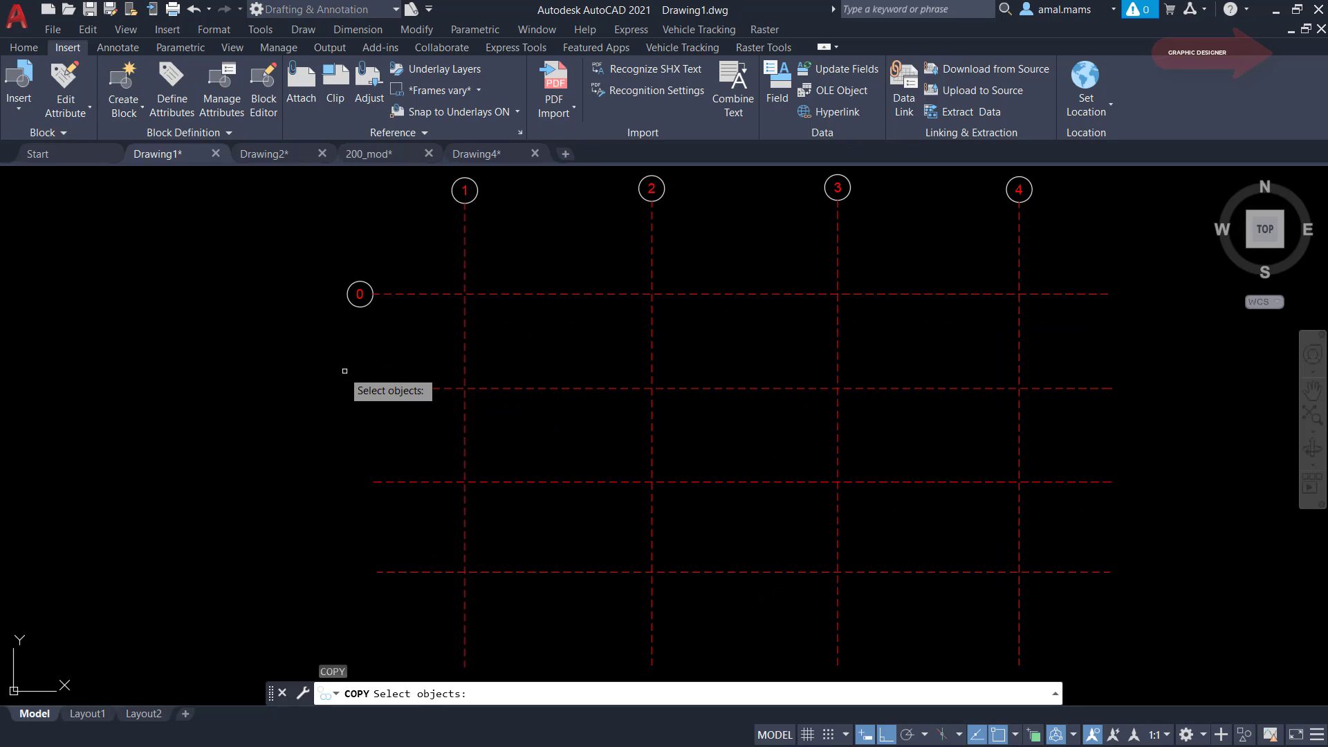
left_click(319, 353)
left_click(418, 230)
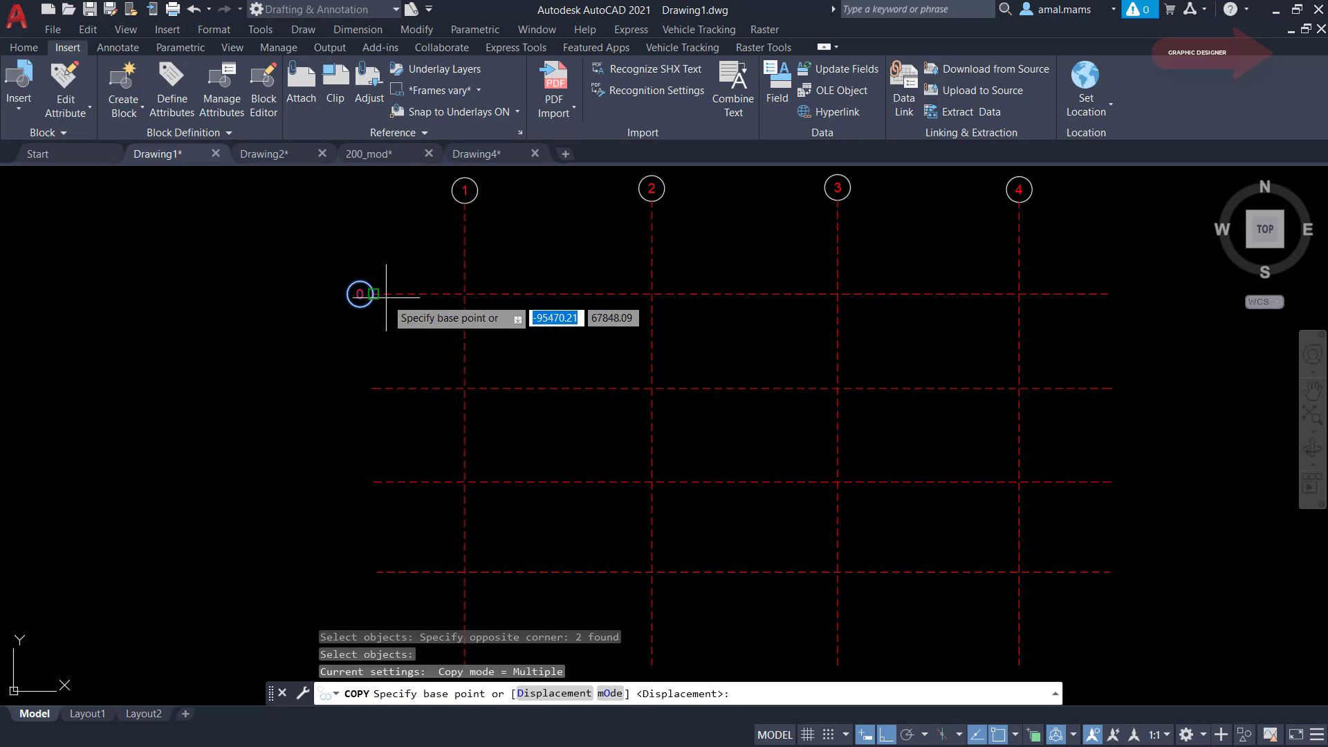
left_click(373, 294)
left_click(372, 388)
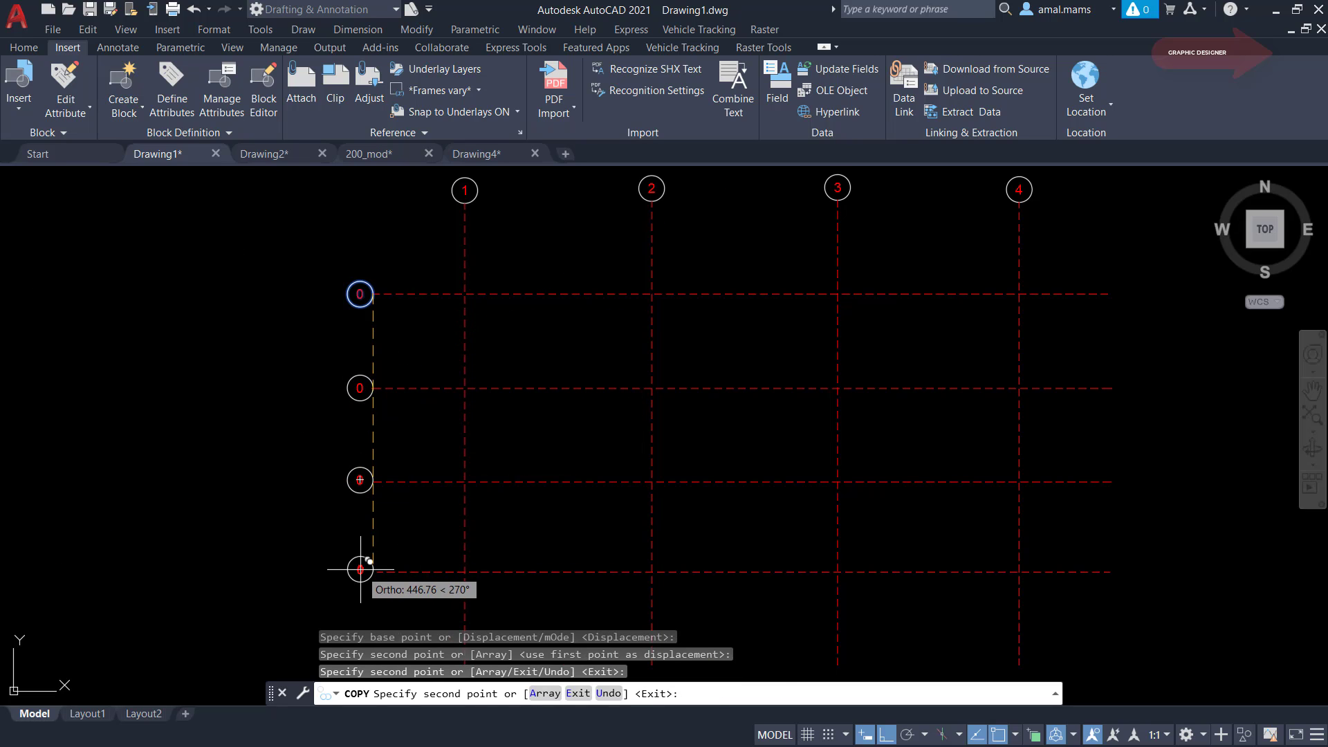
left_click(377, 572)
right_click(532, 507)
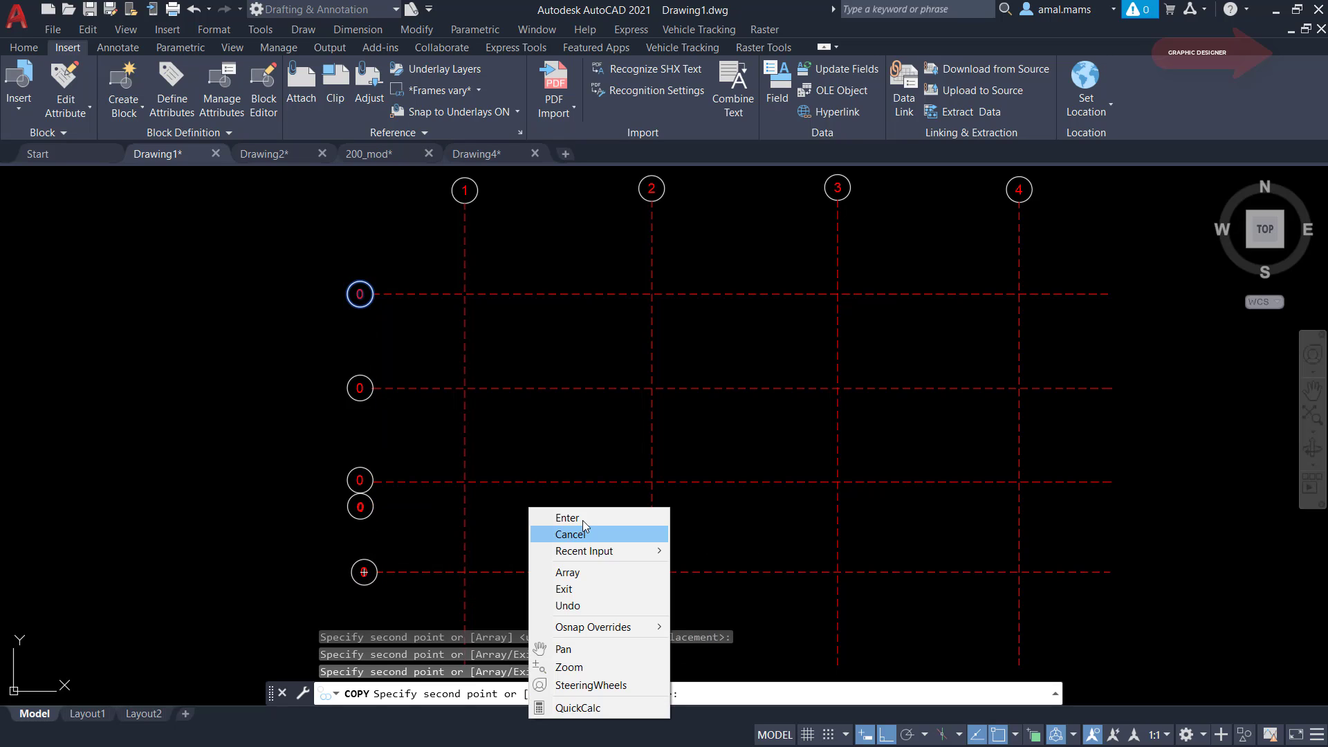
left_click(583, 516)
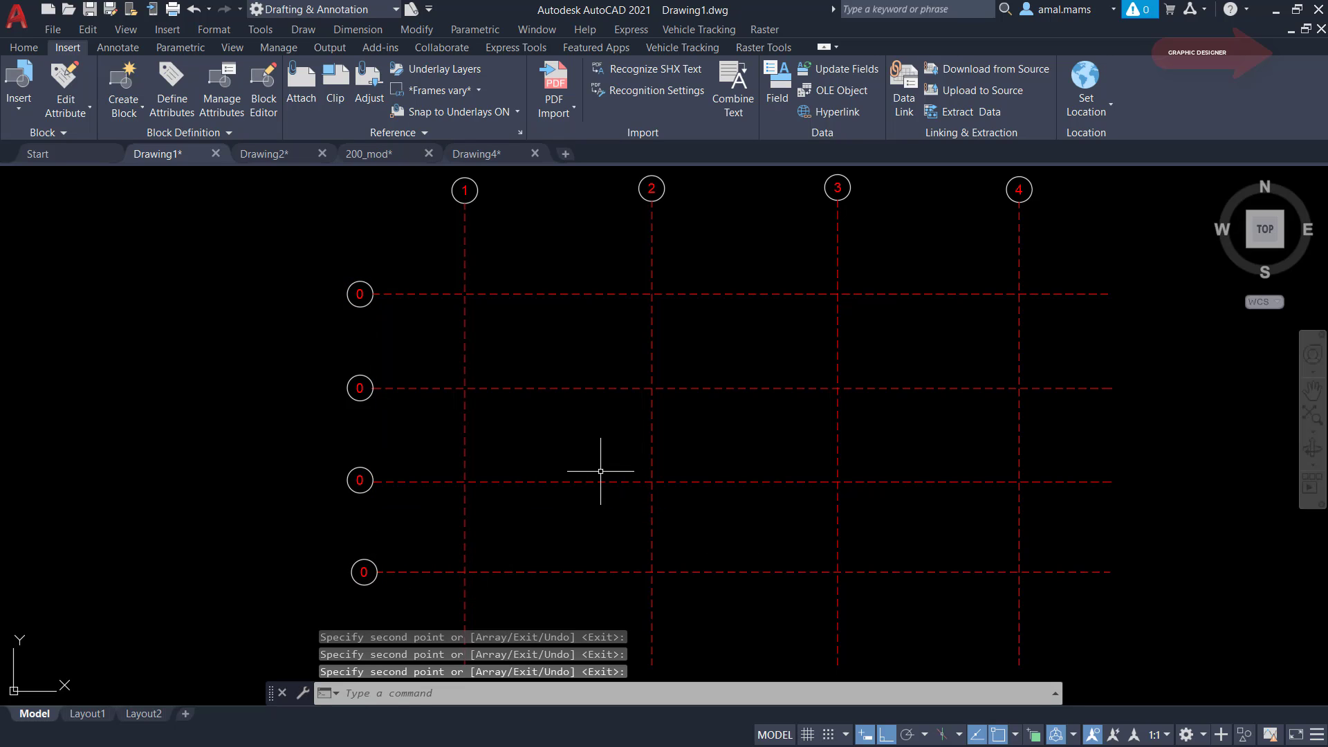
Step: Create a block named 'axis text' from the four row bubbles and their tags
type("B")
key("Return")
type("ax")
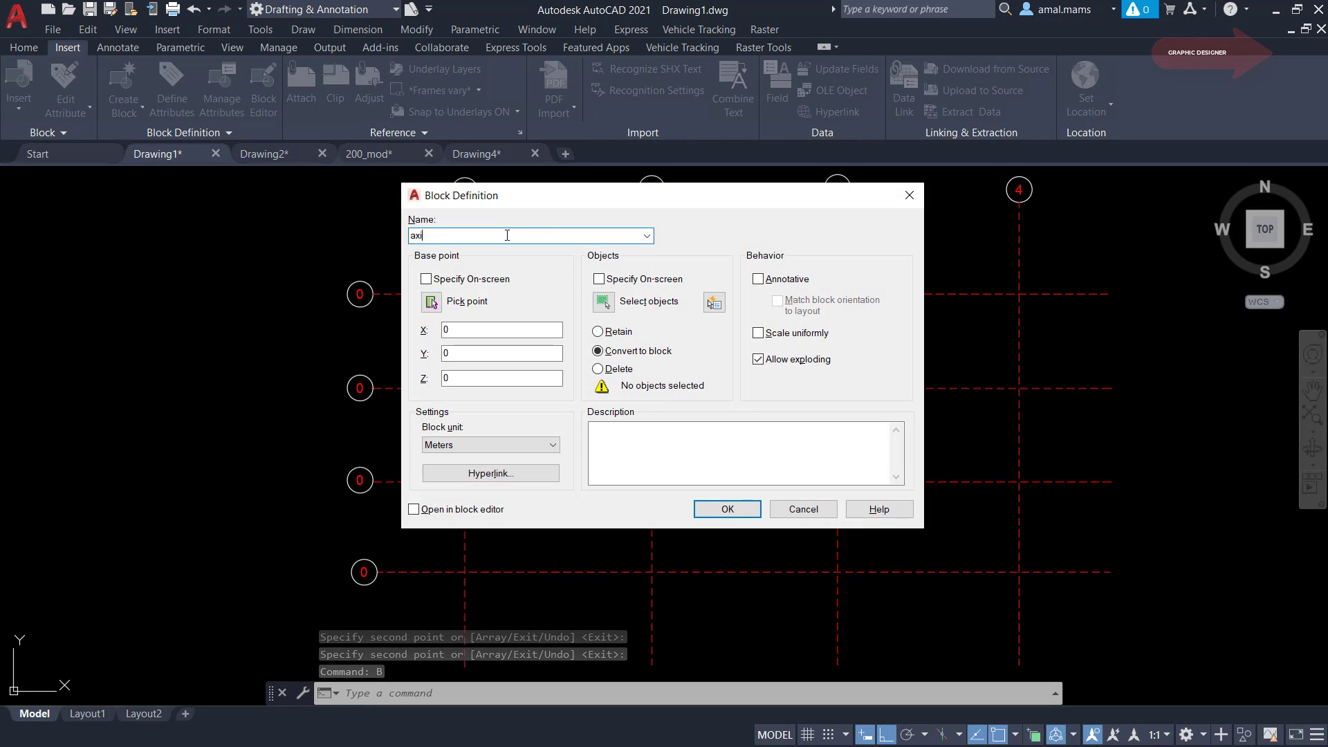
type("is")
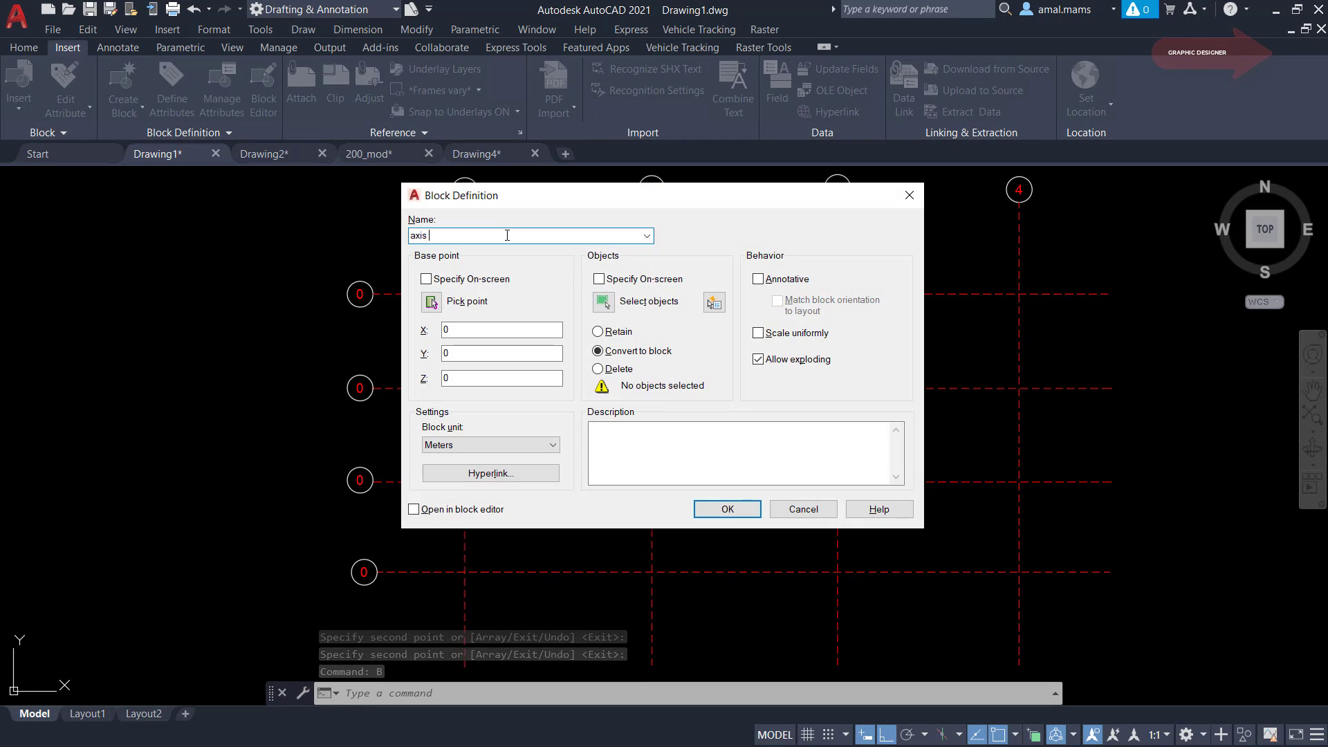
type(" text")
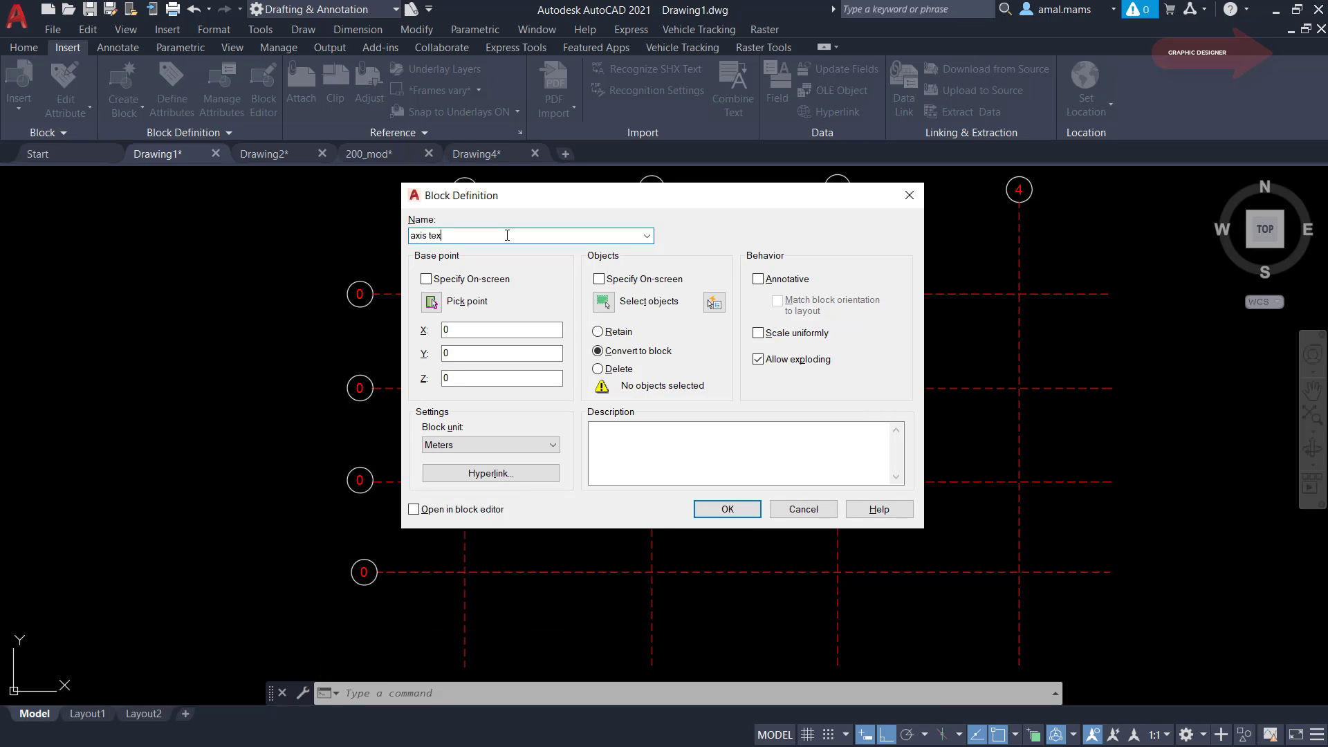
left_click(601, 302)
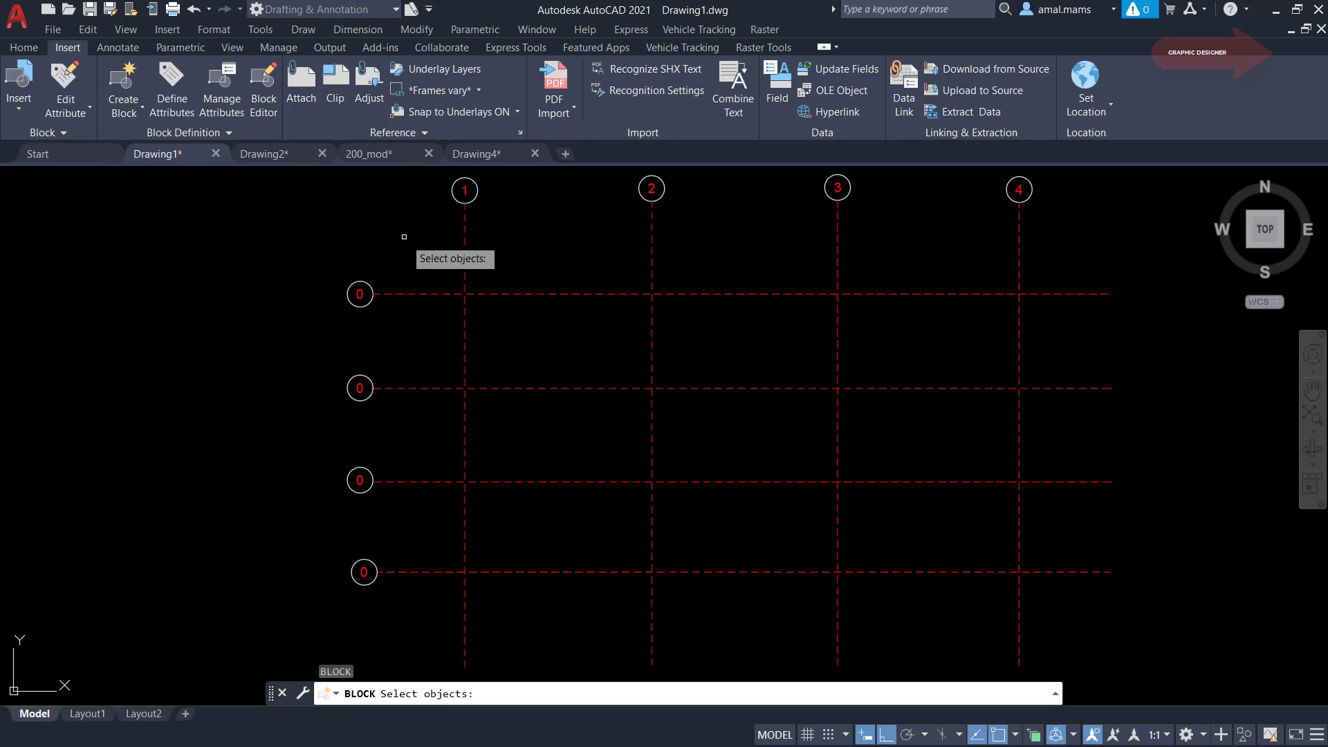
left_click(365, 230)
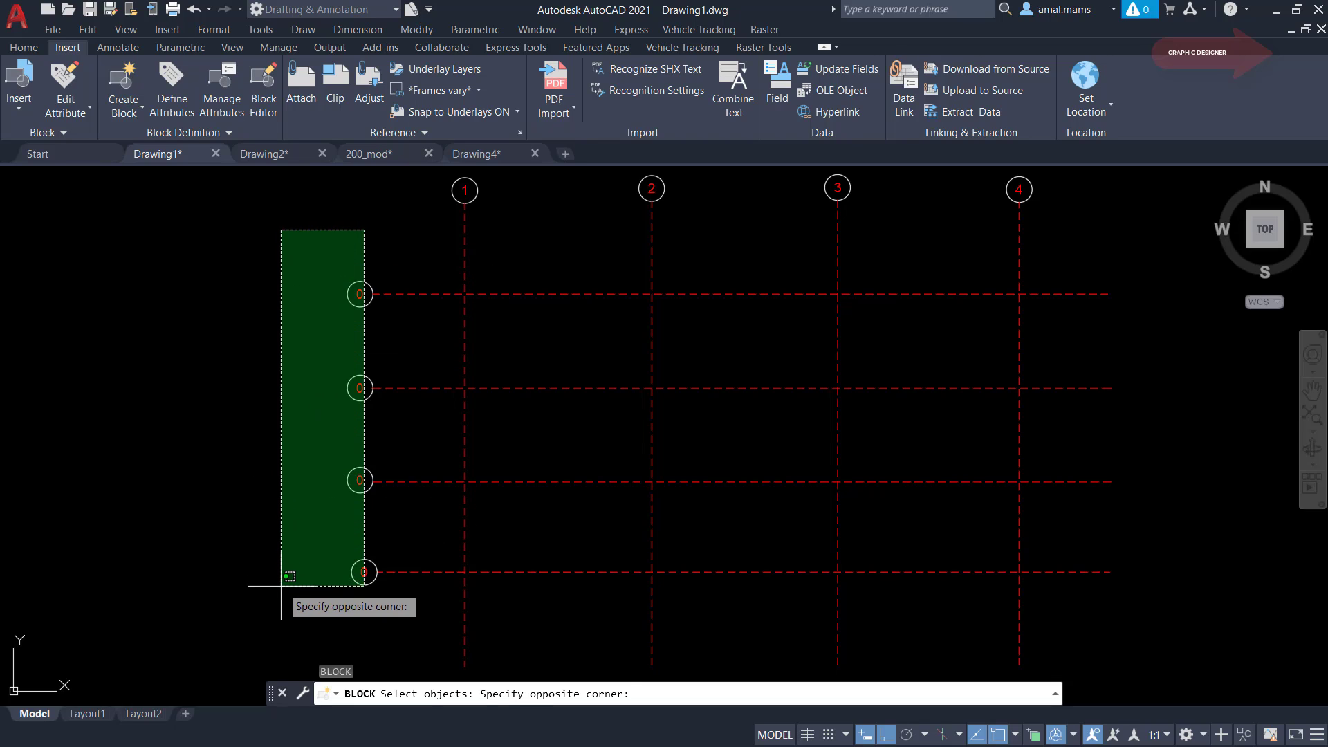
left_click(287, 538)
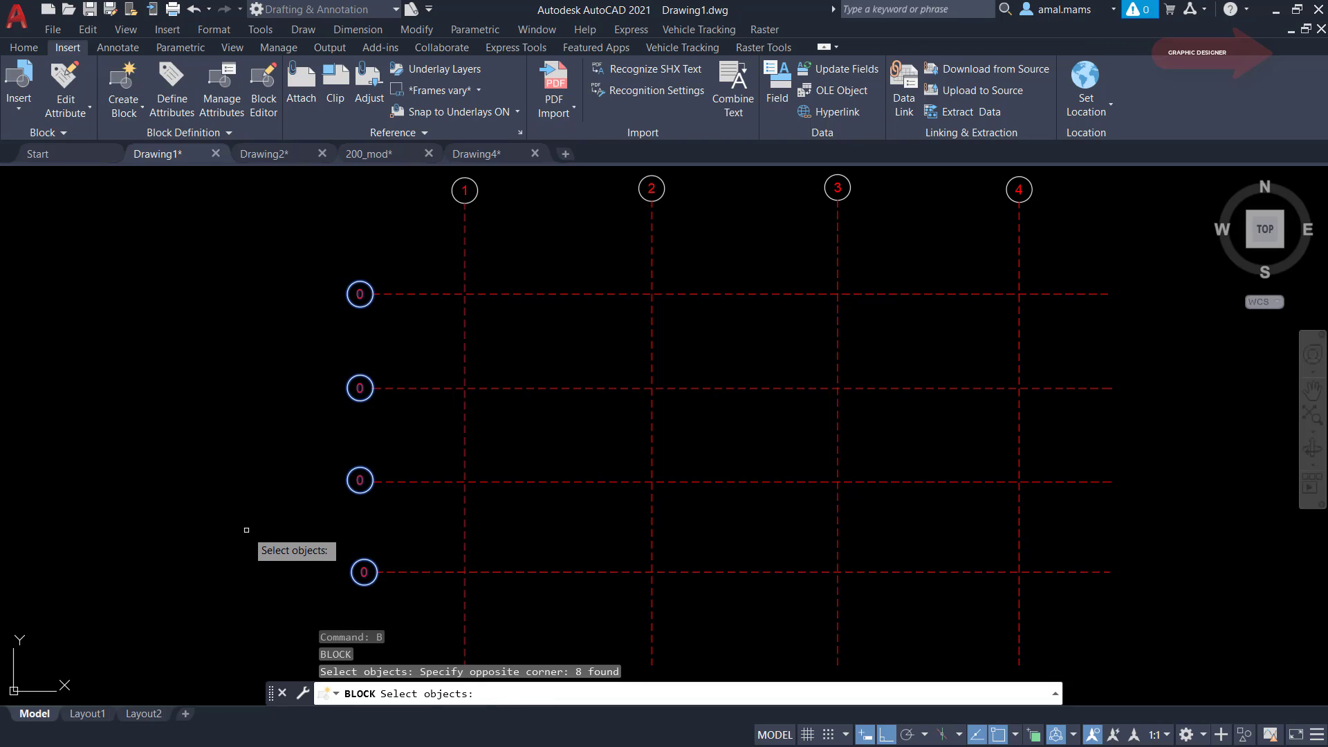
key("Return")
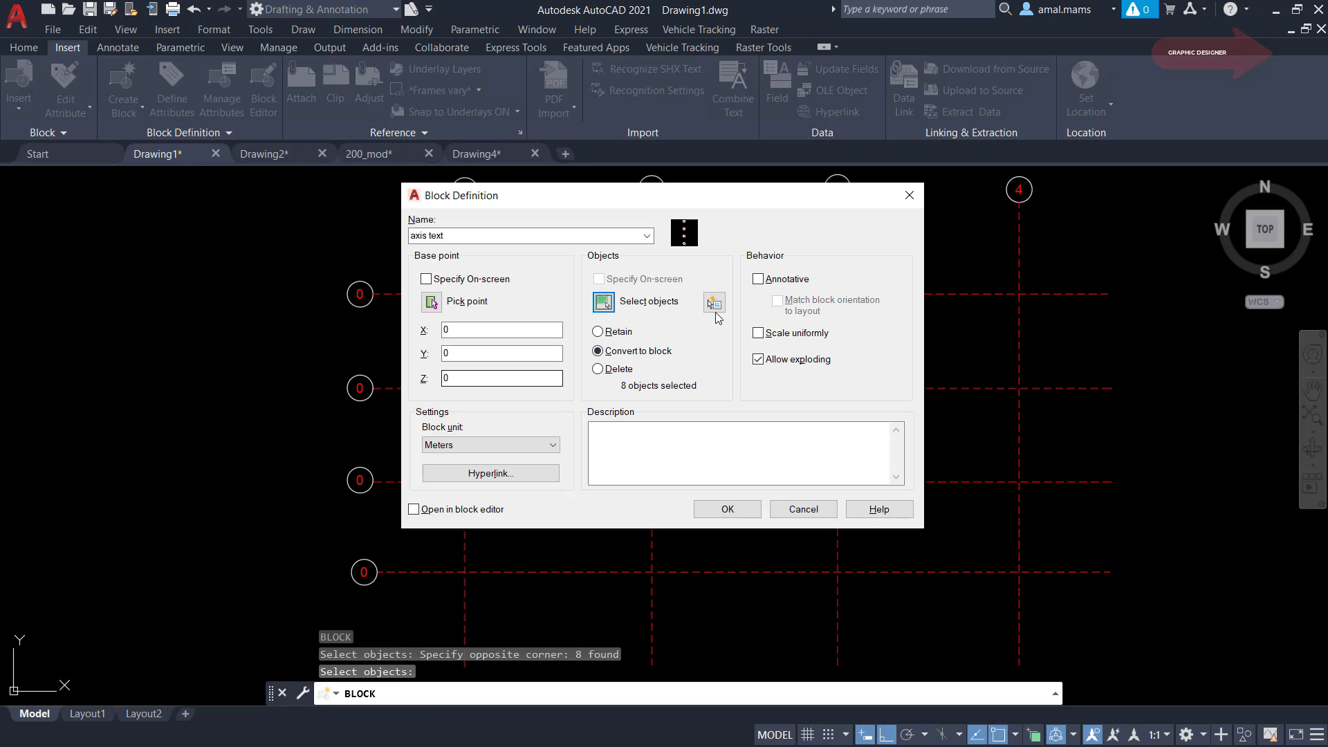
left_click(721, 509)
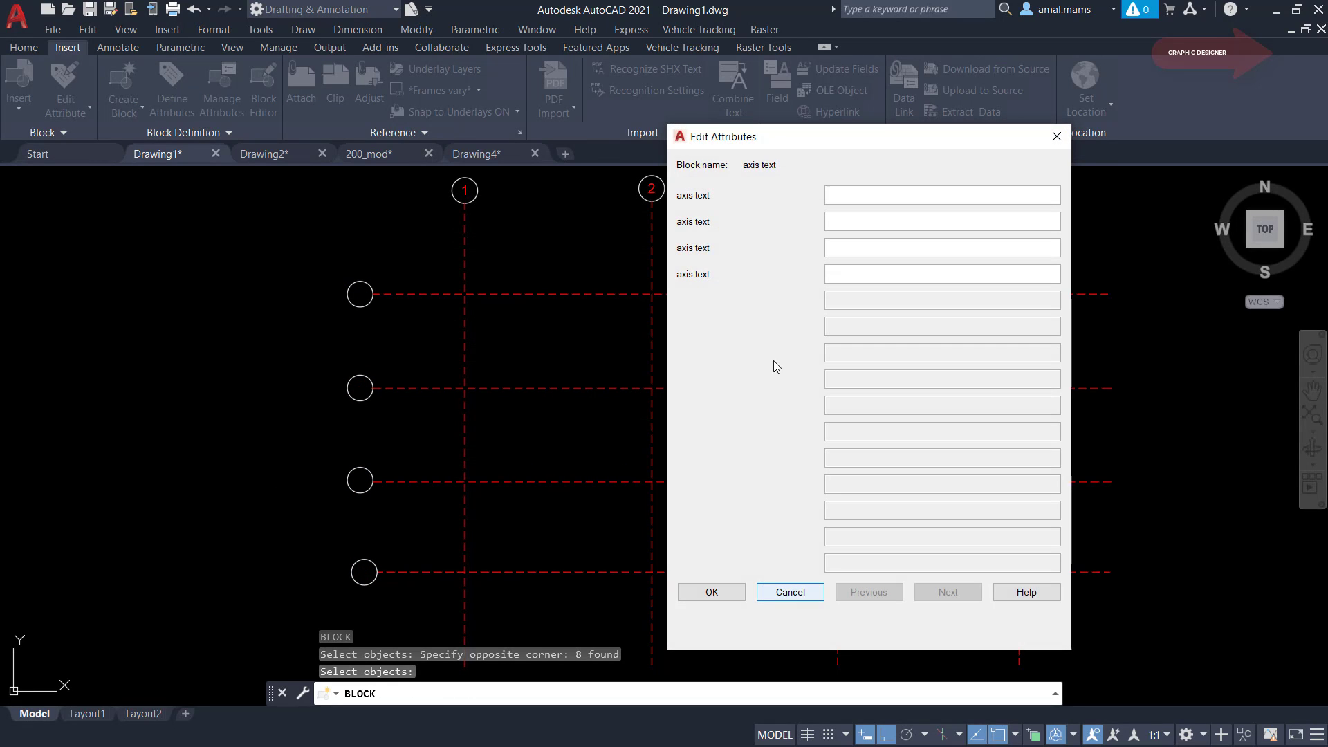
Step: Label the row bubbles D, C, B, A from top to bottom
left_click(866, 193)
type("A")
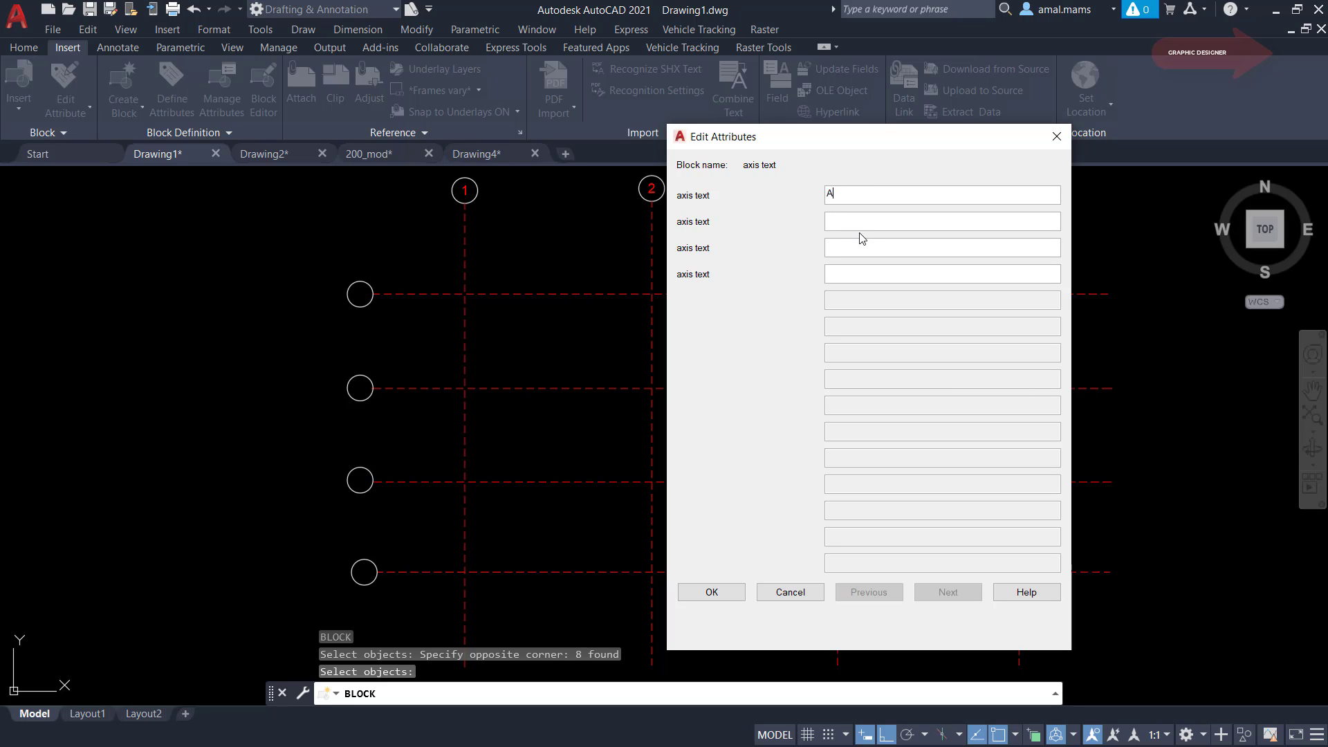
left_click(863, 223)
type("D")
left_click(712, 593)
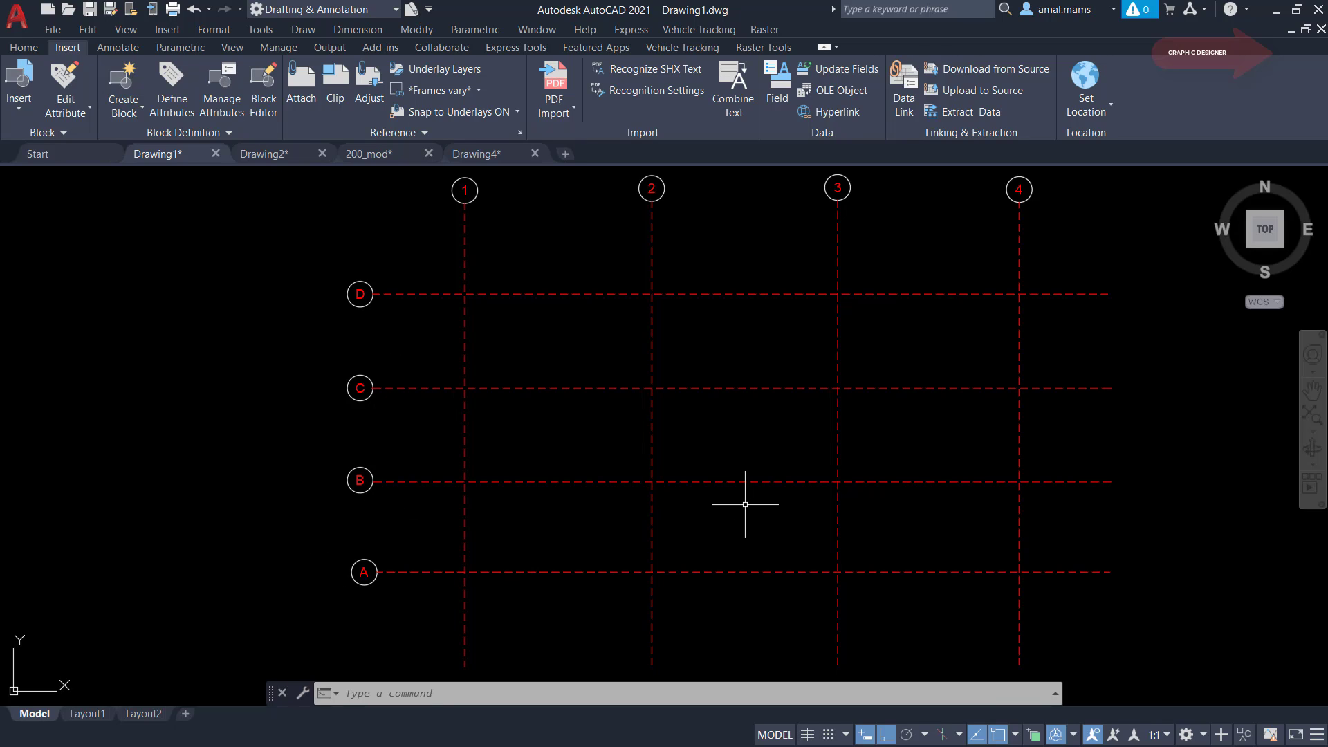
Step: Undo the mis-ordered block and redefine the row bubbles as block 'AXIS TEXT'
type("u")
key("Return")
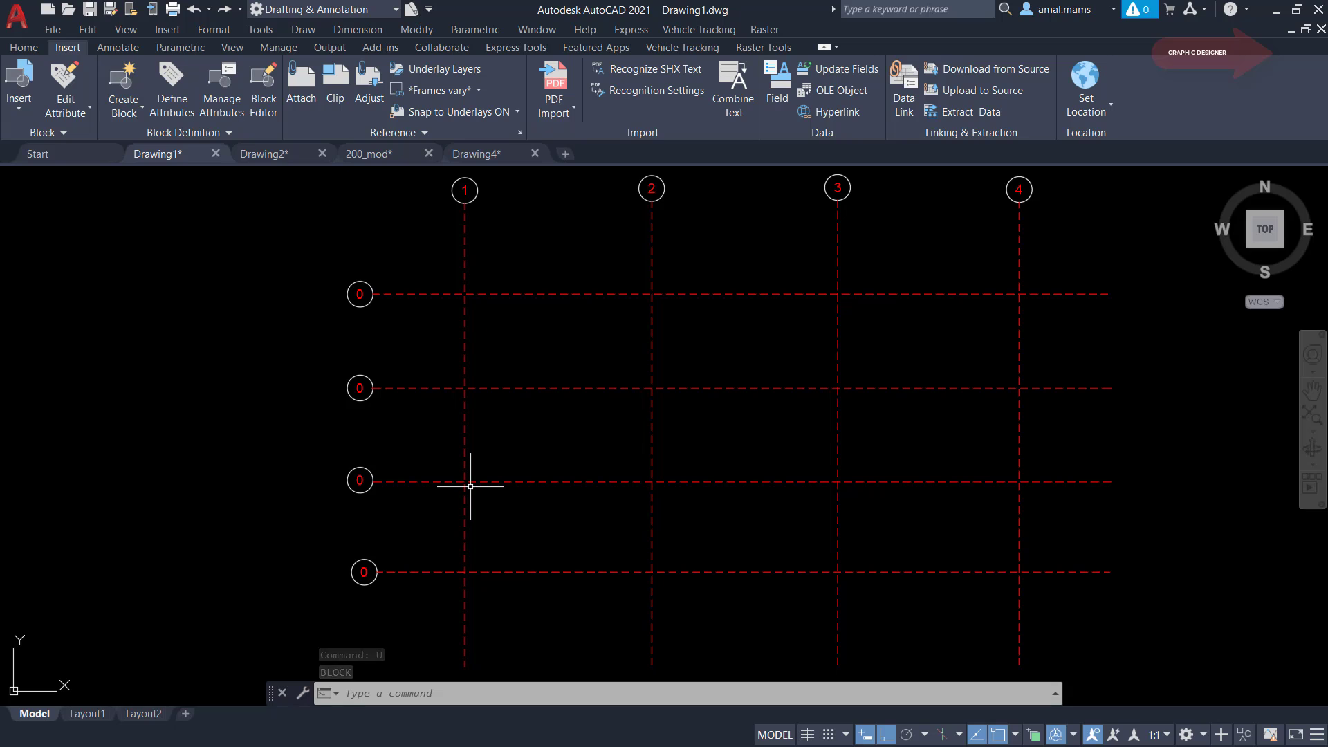
type("B")
key("Return")
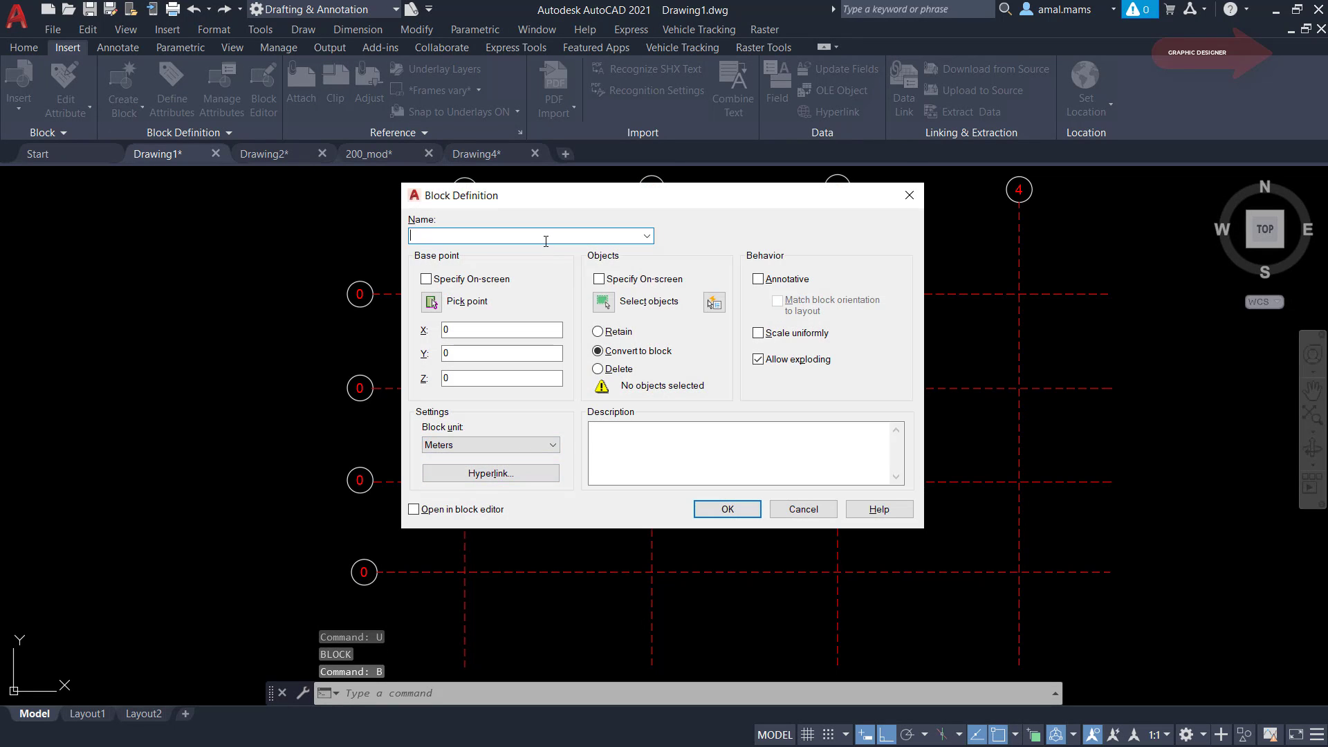
type("AX")
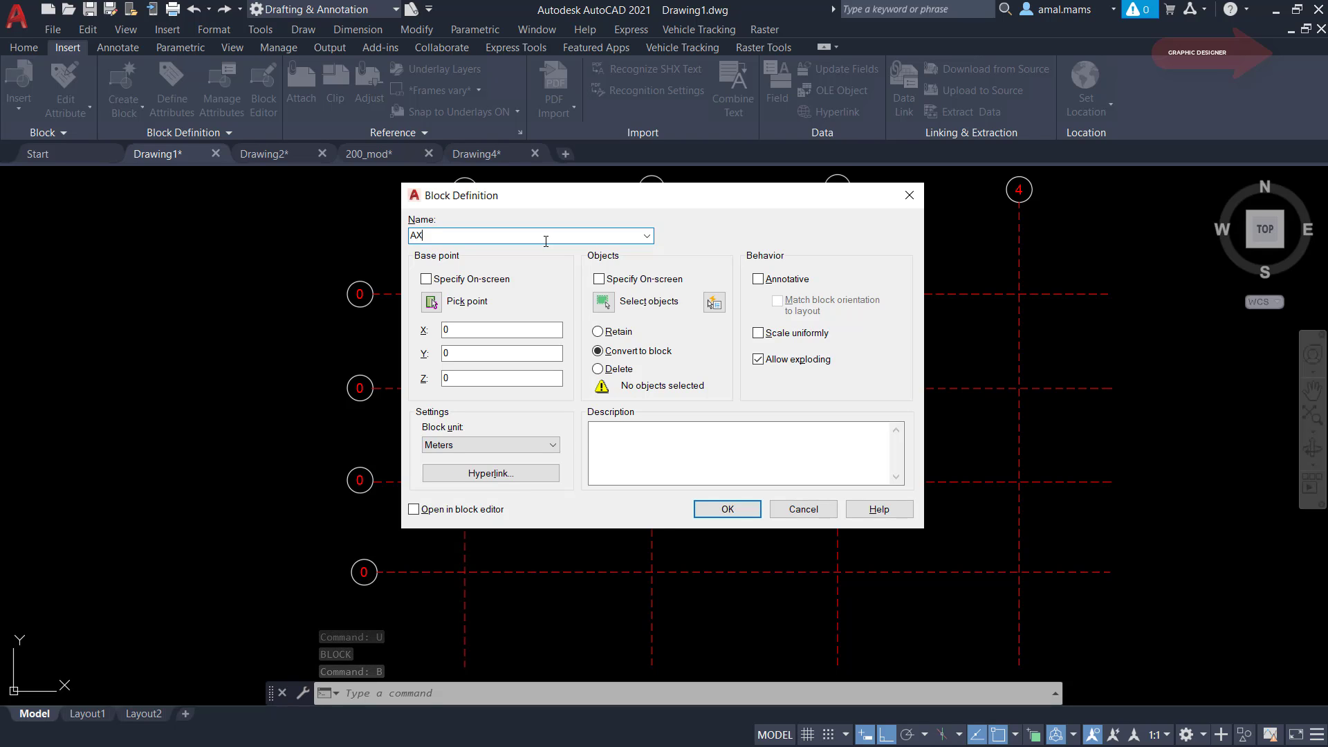
type("IS")
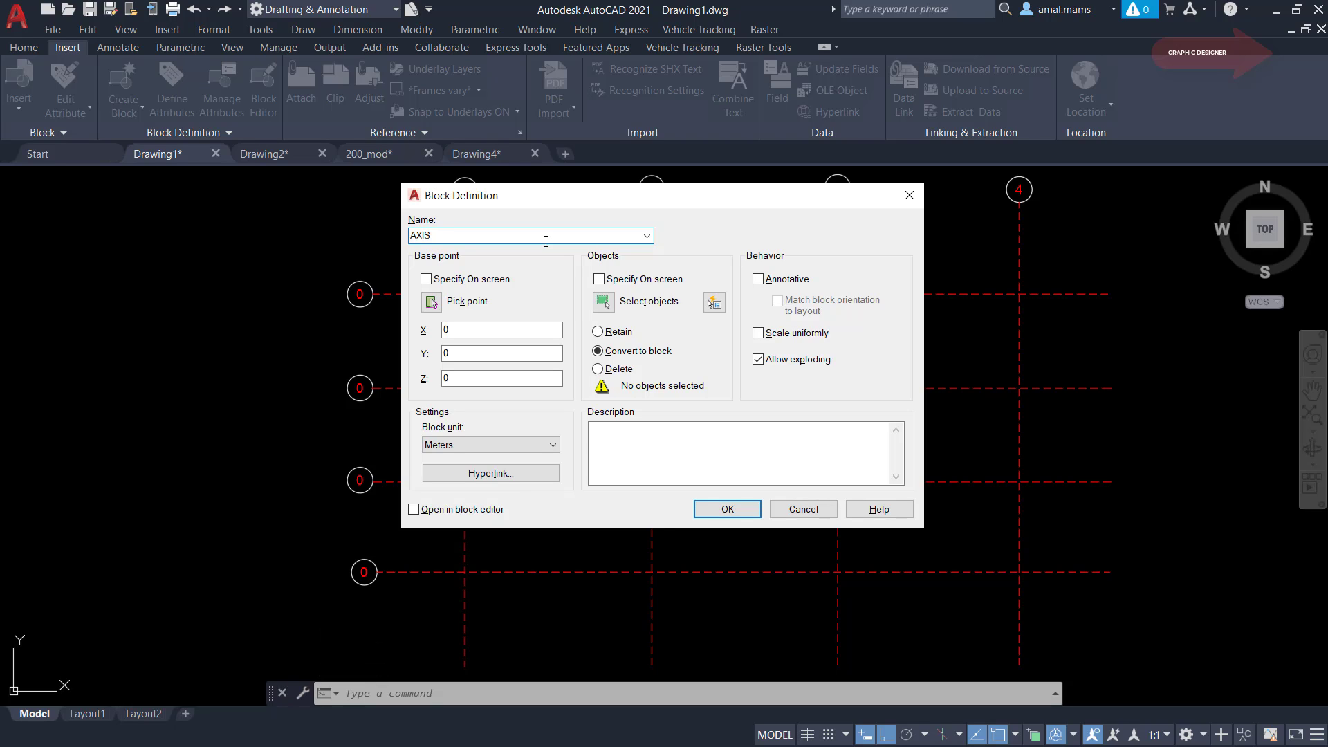
type(" TEXT")
left_click(603, 302)
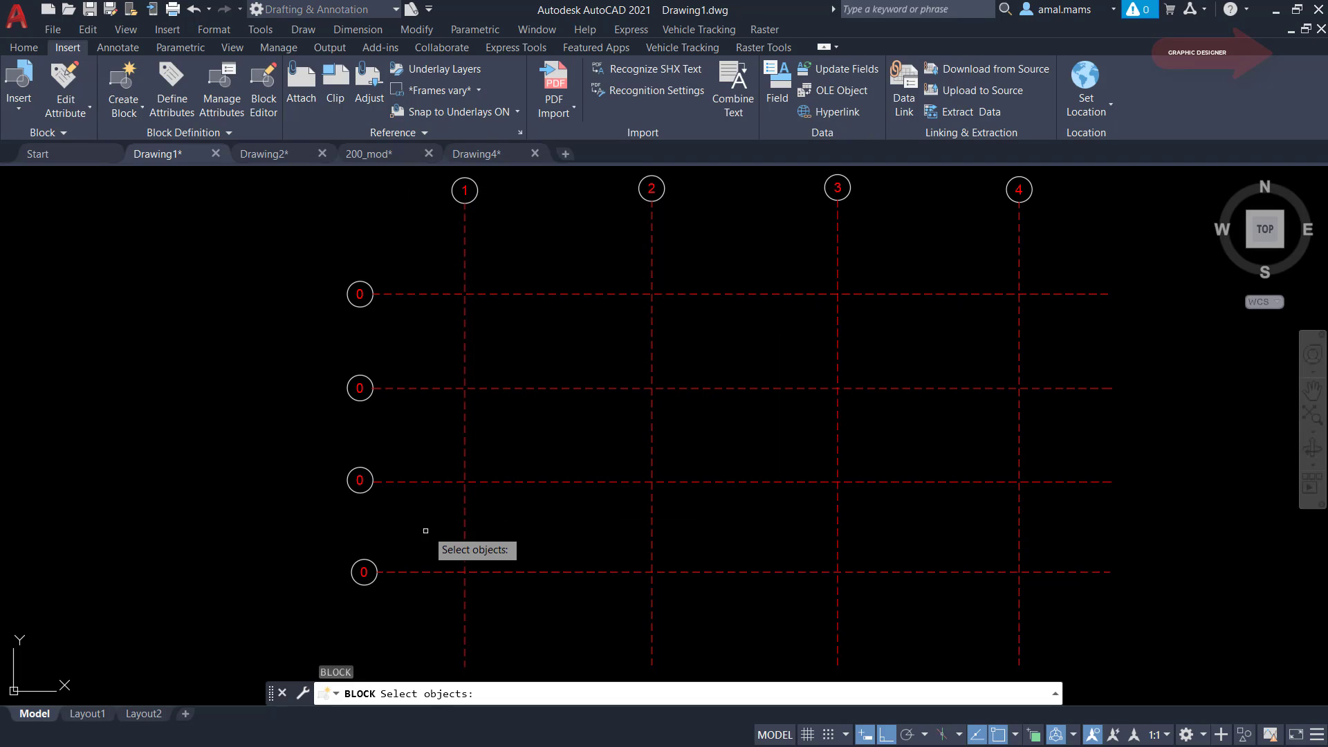
left_click(371, 238)
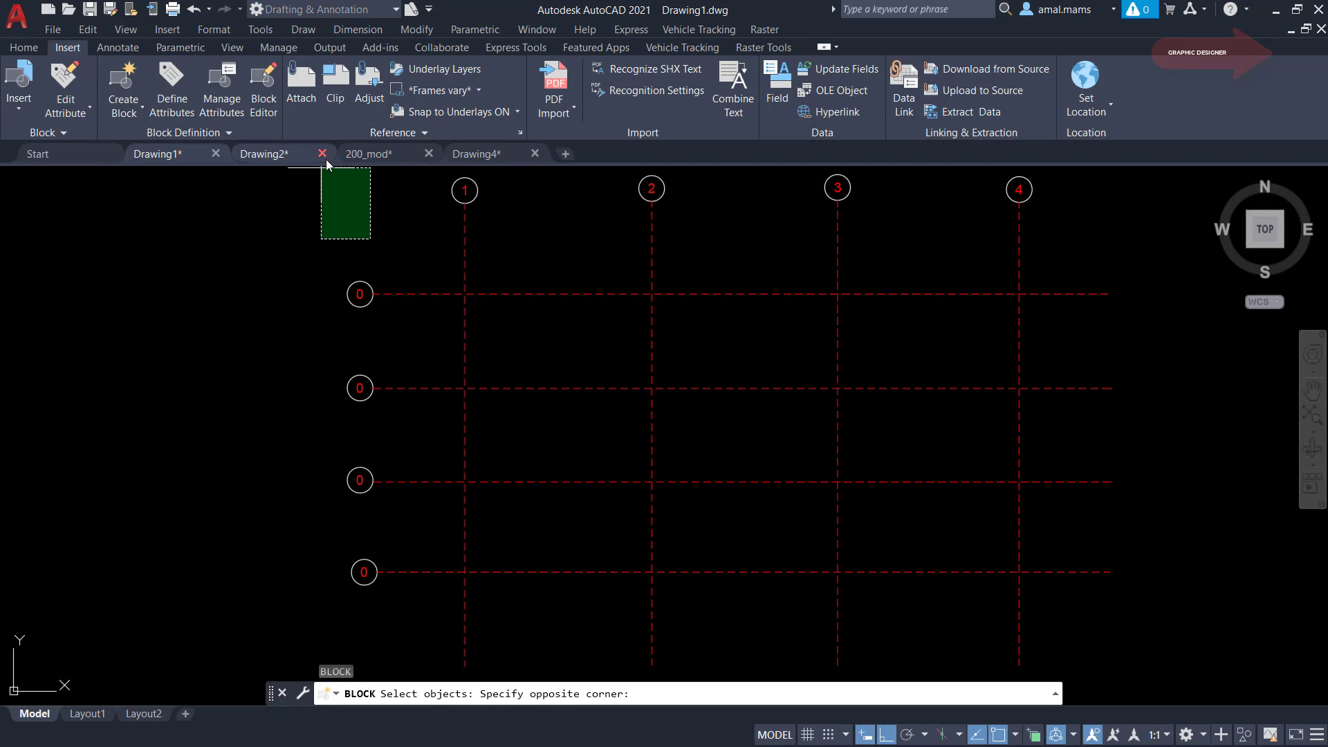
left_click(297, 599)
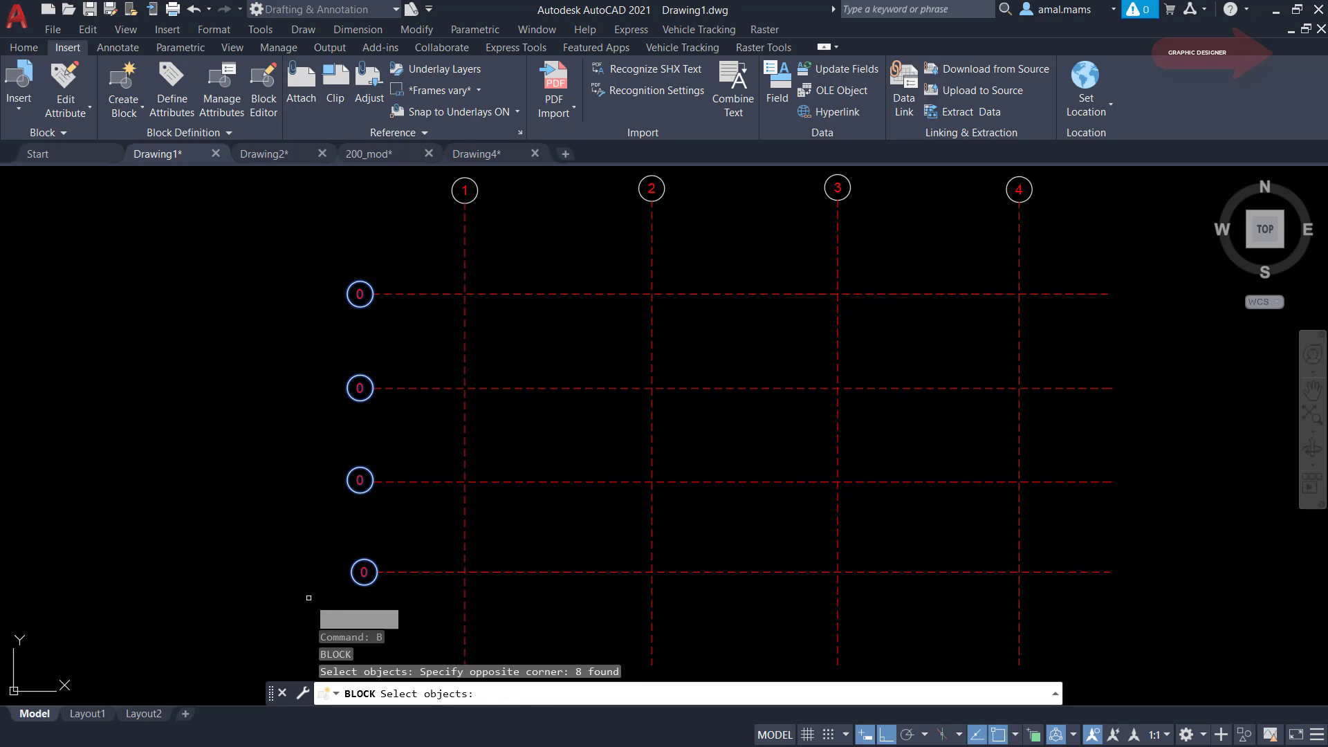
key("Return")
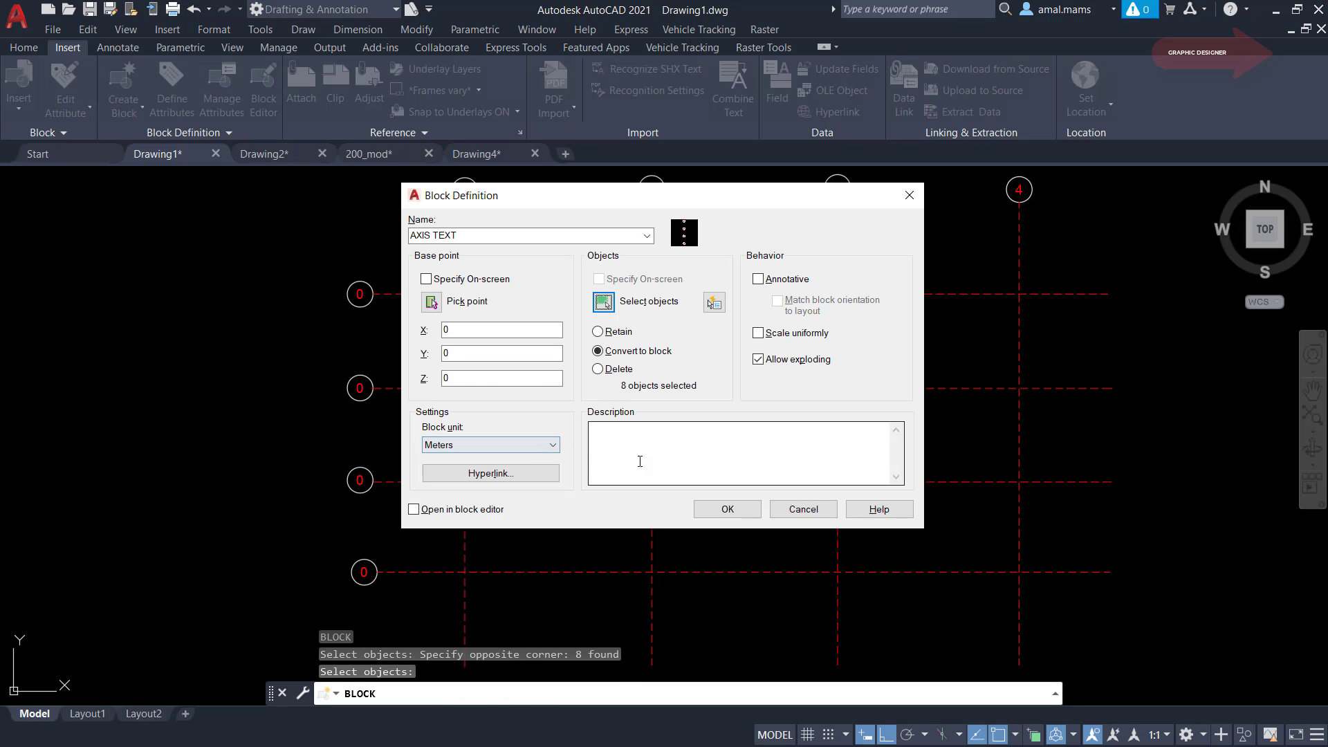
Step: Label the row bubbles A, B, C, D from top to bottom
left_click(747, 516)
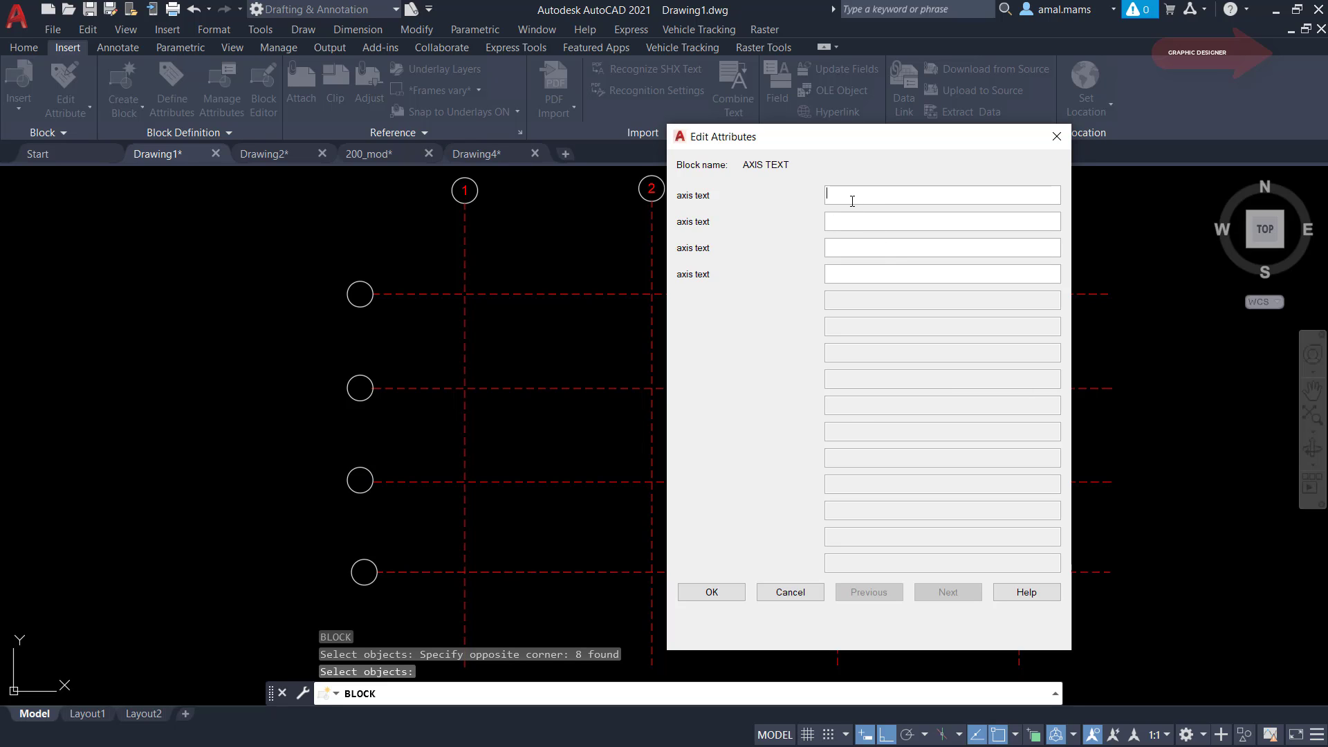
type("D")
left_click(852, 222)
type("A")
left_click(712, 592)
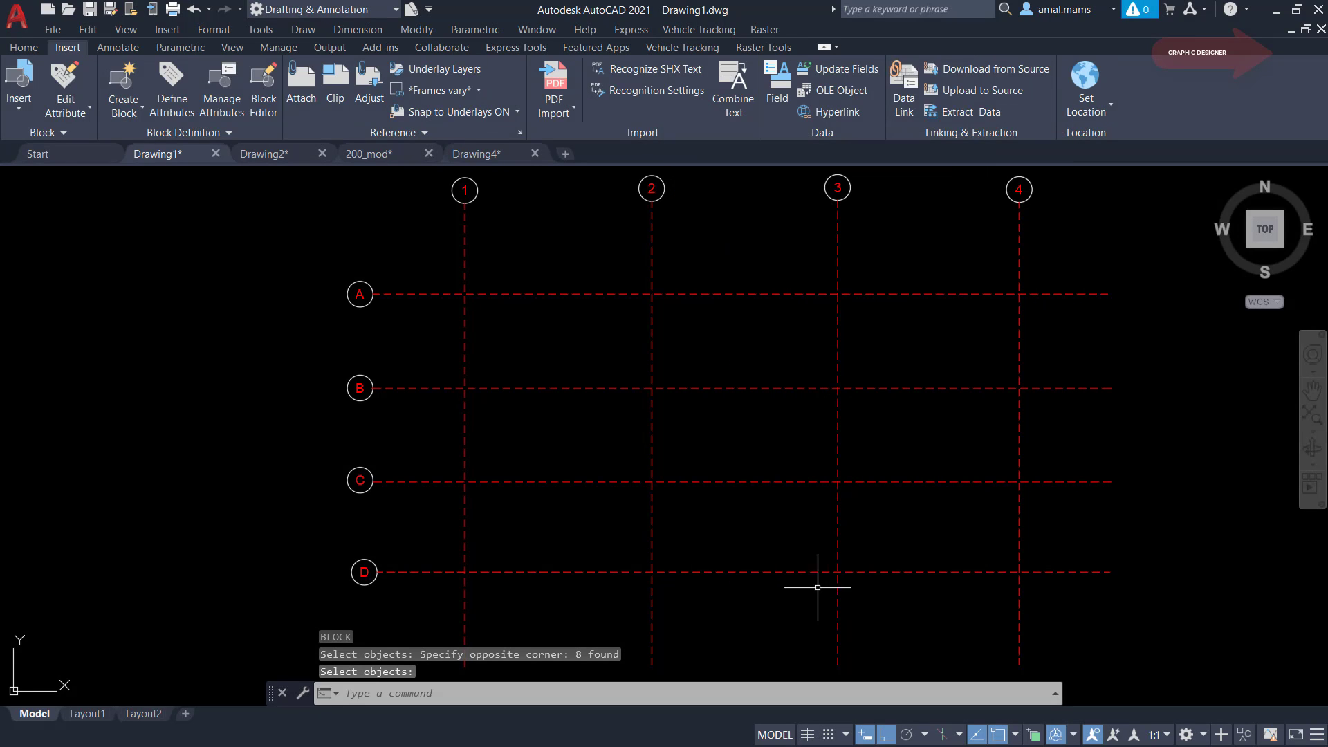
scroll(847, 418, "down", 5)
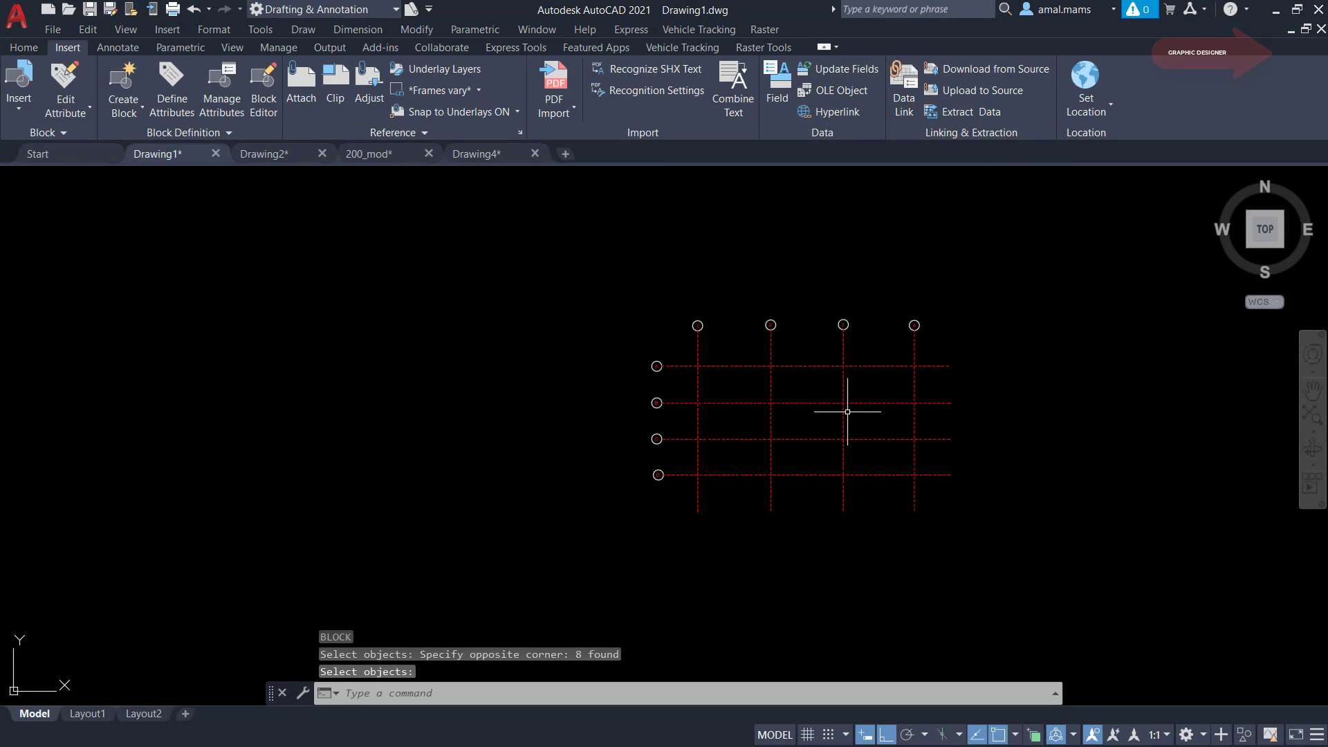
middle_click_drag(907, 430, 600, 401)
scroll(601, 401, "up", 2)
scroll(438, 376, "up", 2)
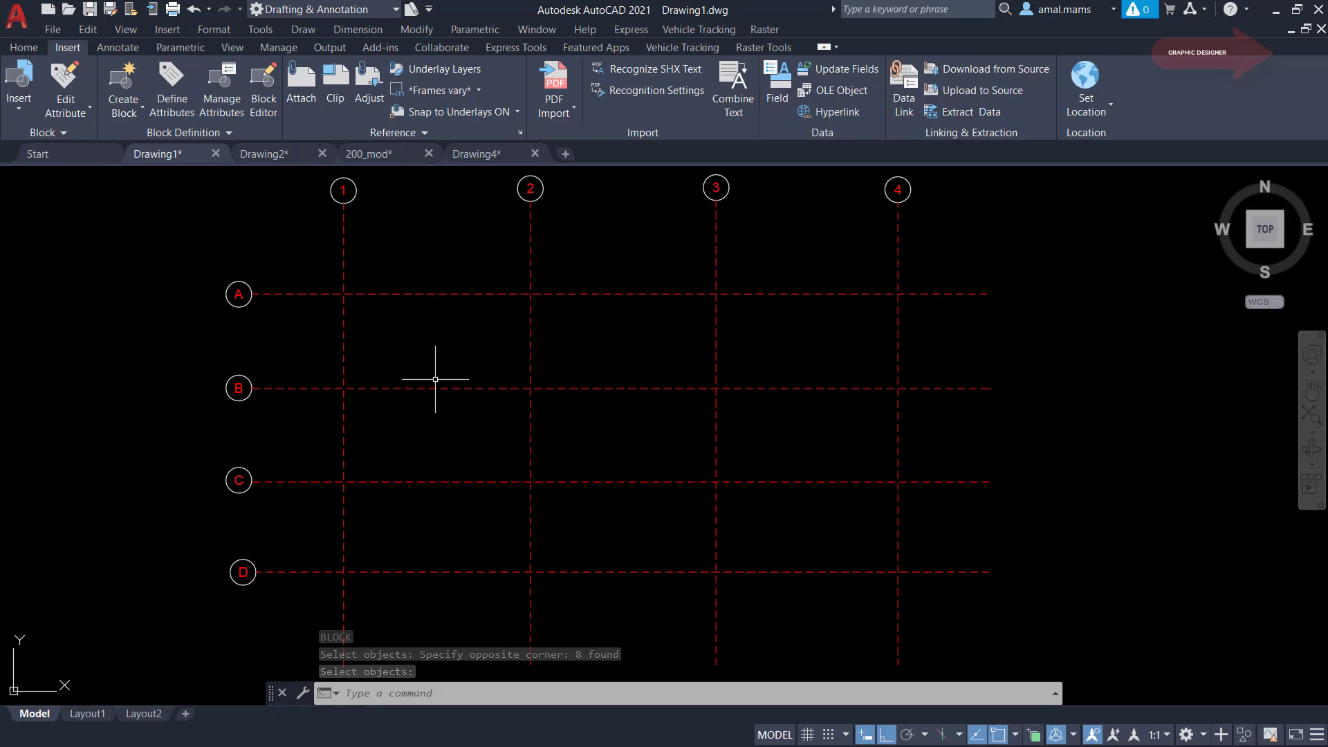